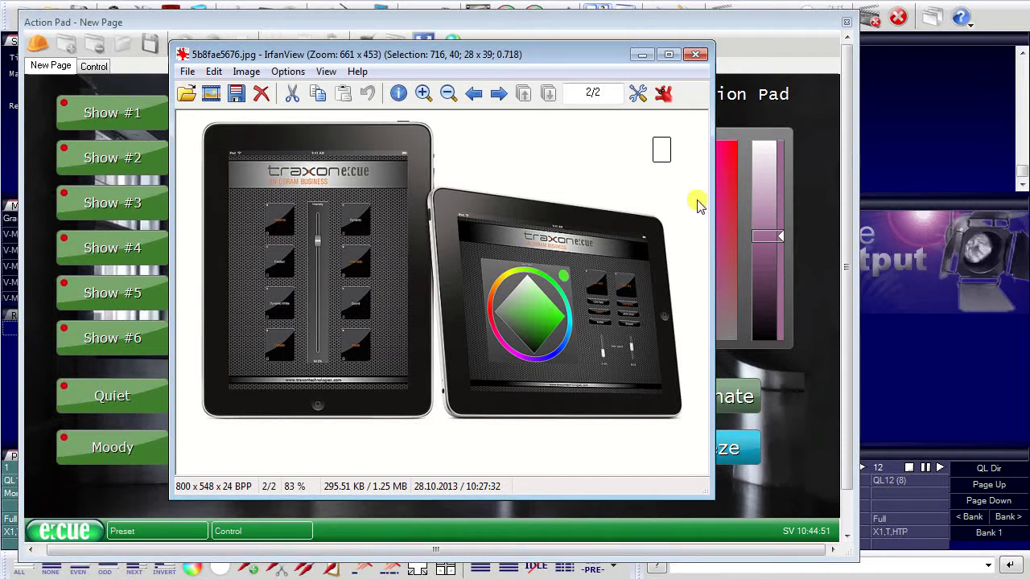
left_click(643, 54)
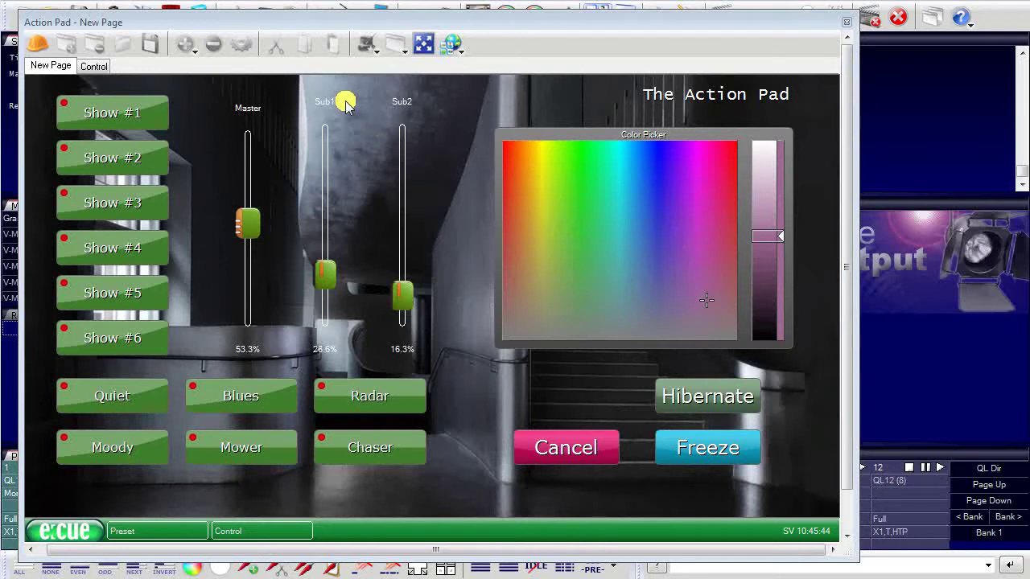
left_click(120, 115)
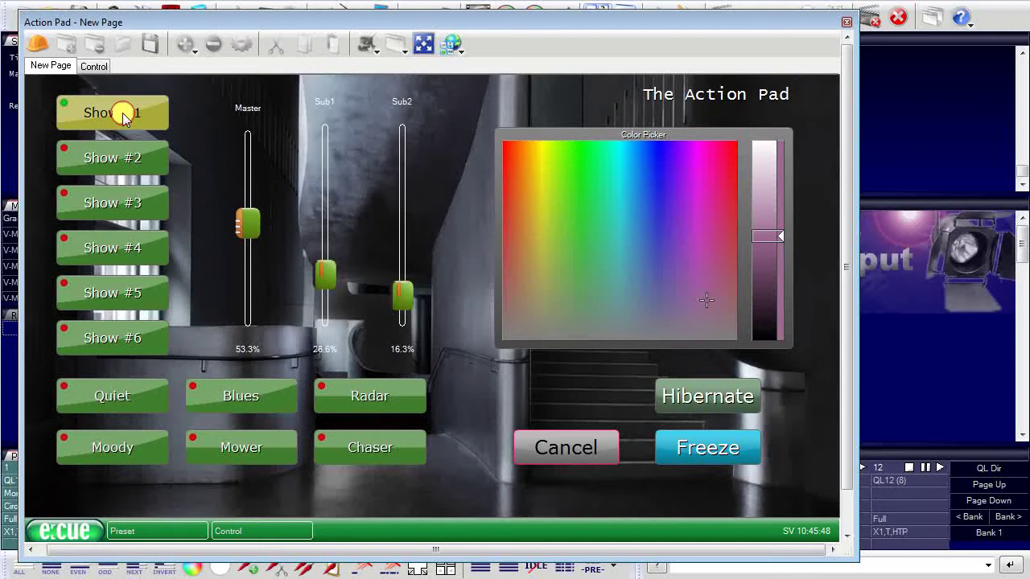
left_click(133, 161)
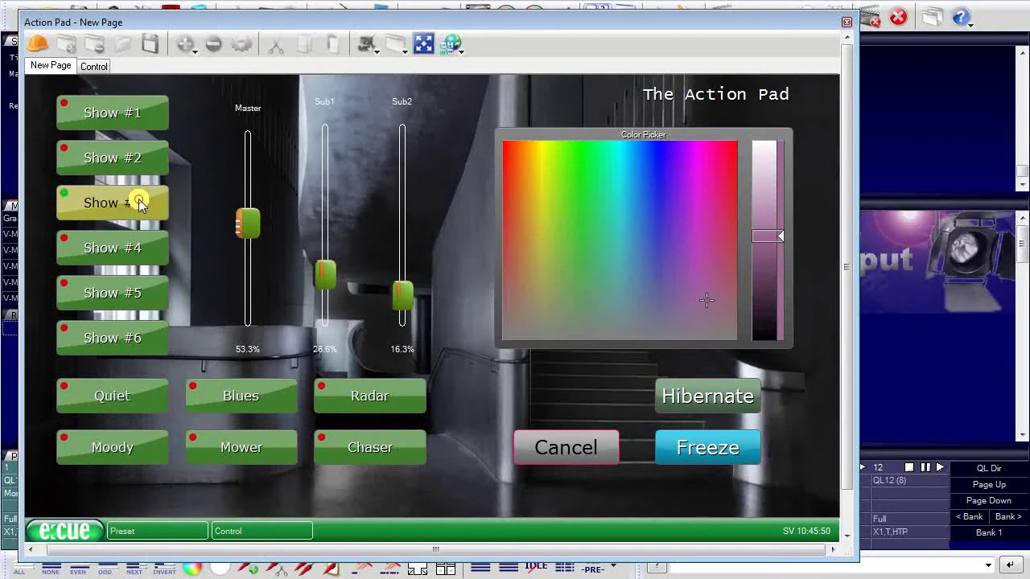
left_click(136, 201)
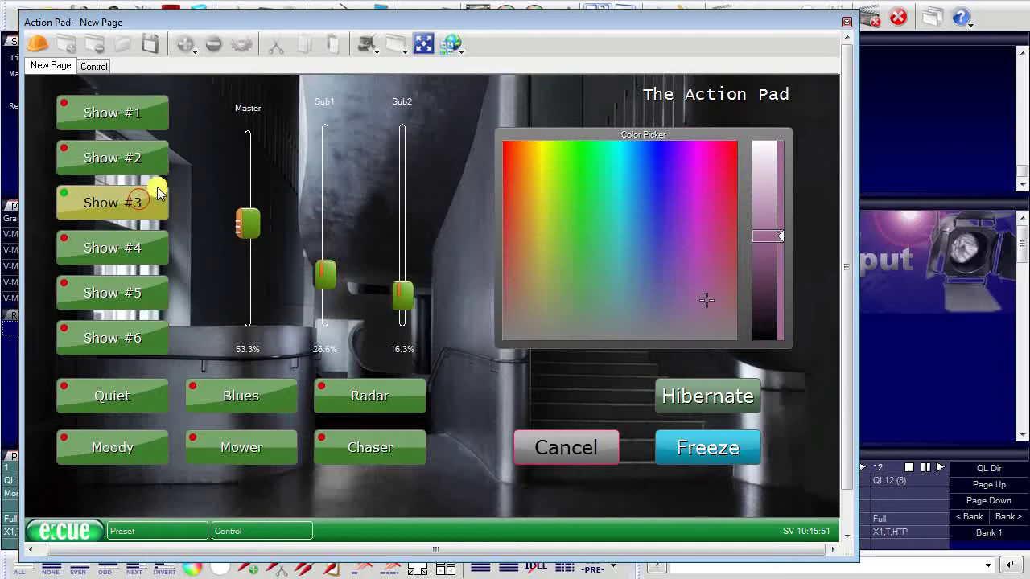
left_click(573, 449)
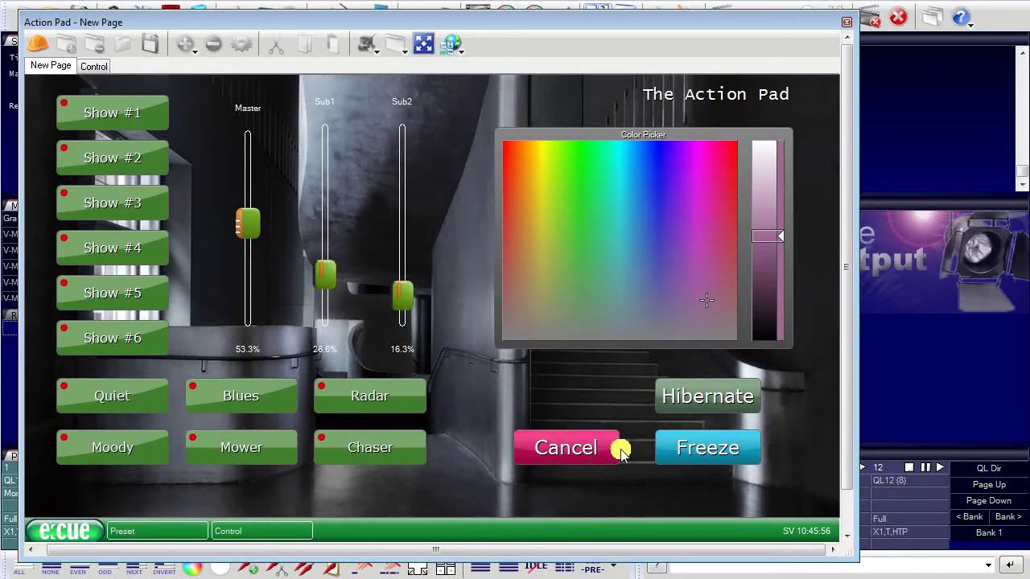
left_click(705, 443)
left_click(702, 400)
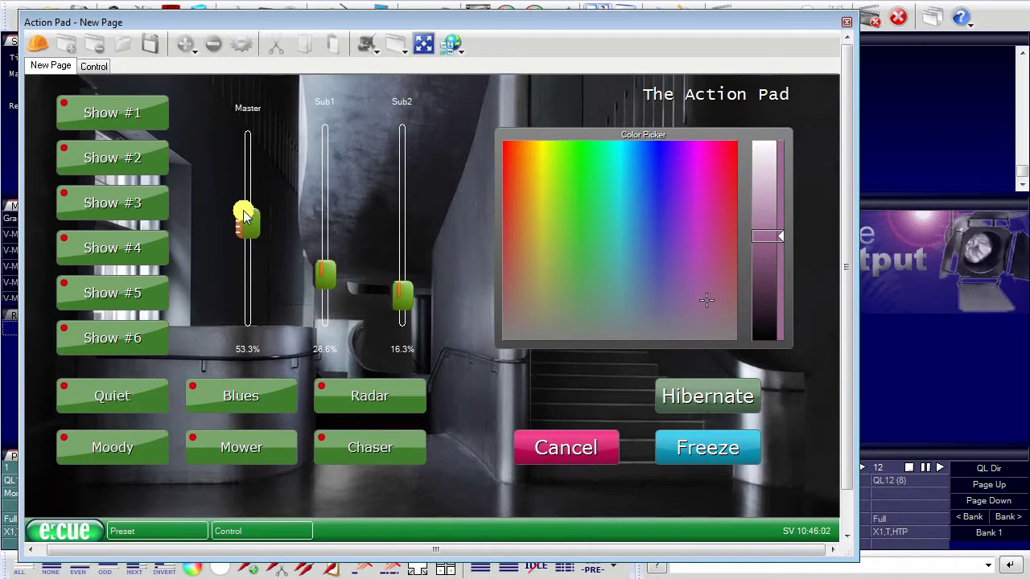
Set the Master fader to 55.3%, Sub1 to 79.0% and Sub2 to 44.4%.
mouse_move(247, 227)
left_mouse_down()
mouse_move(248, 161)
mouse_move(256, 275)
mouse_move(257, 182)
mouse_move(256, 217)
left_mouse_up()
left_click_drag(326, 264, 322, 166)
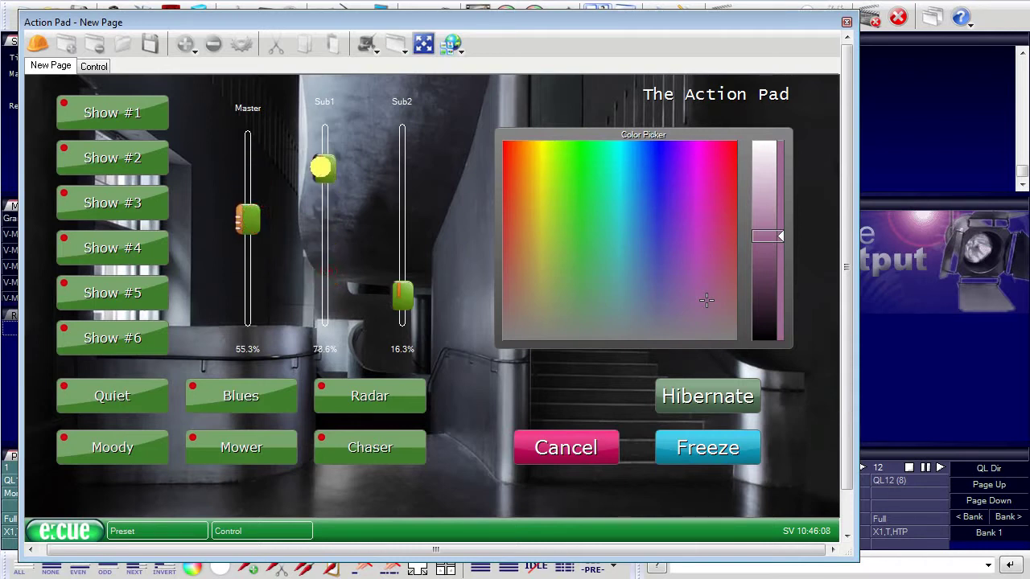
left_click_drag(402, 294, 406, 235)
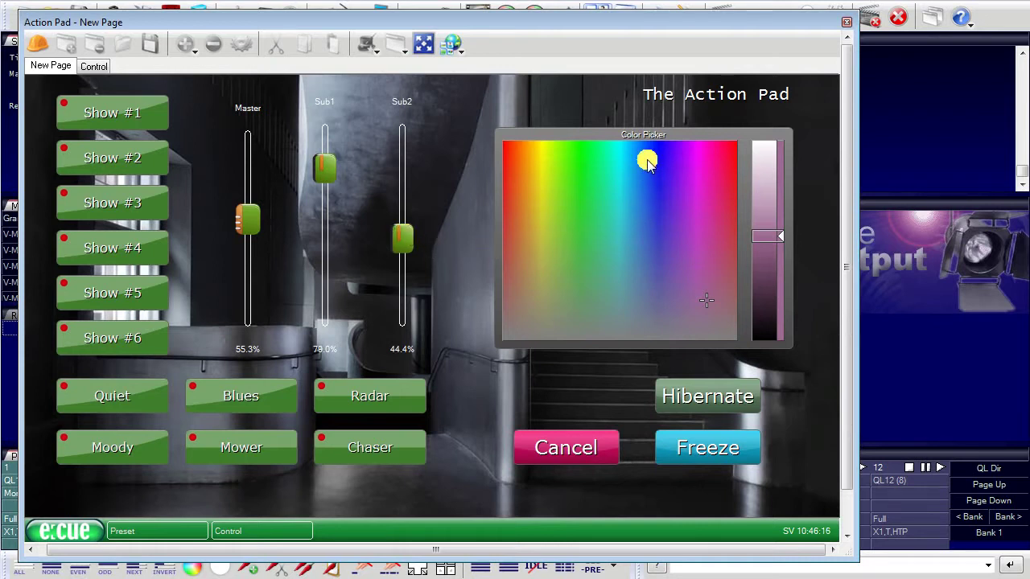
Pick a magenta-pink colour in the Color Picker and adjust its brightness.
left_click(588, 200)
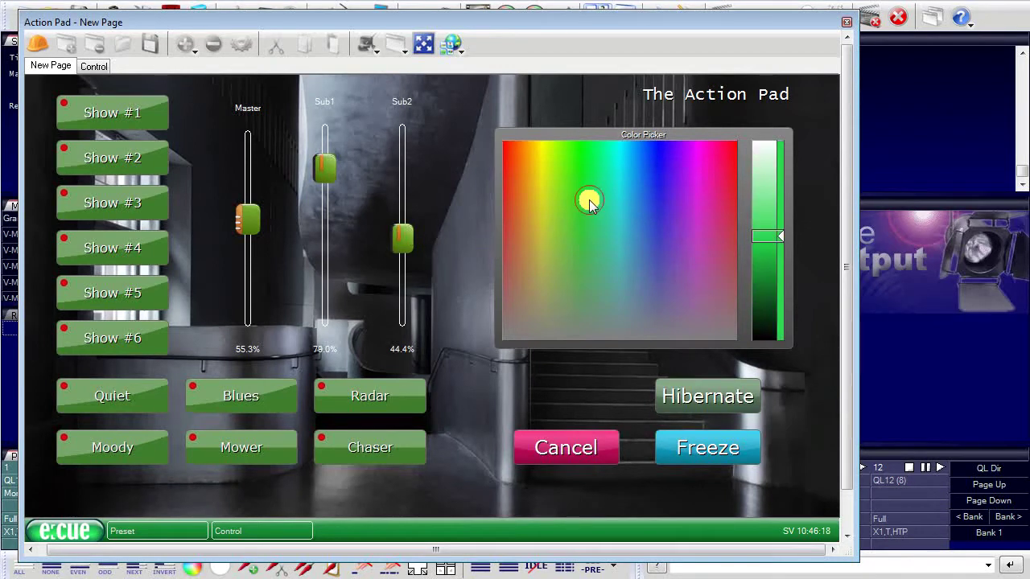
left_click(650, 229)
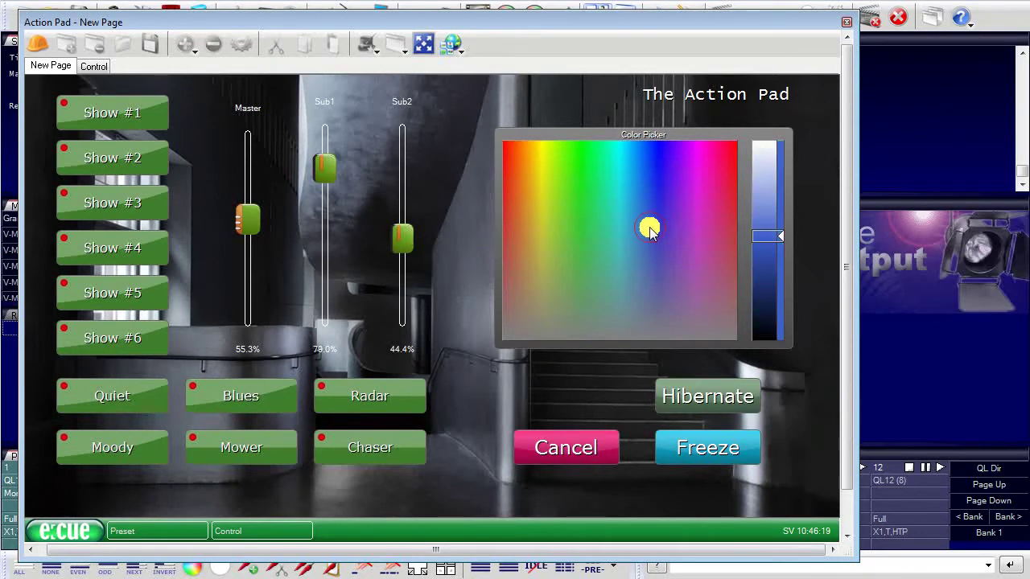
left_click(696, 280)
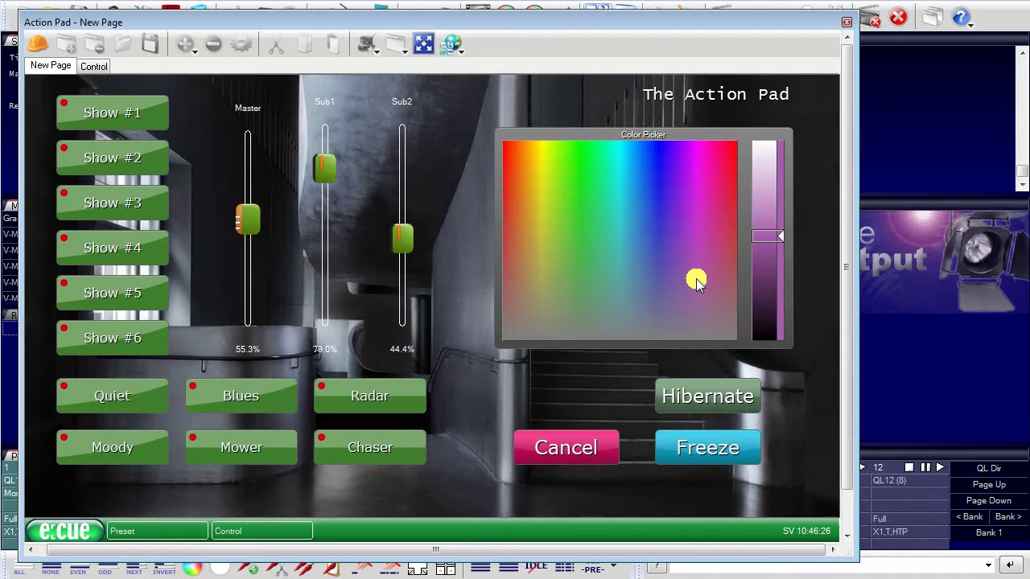
left_click(718, 211)
left_click(706, 256)
mouse_move(761, 235)
left_mouse_down()
mouse_move(754, 203)
mouse_move(755, 274)
left_mouse_up()
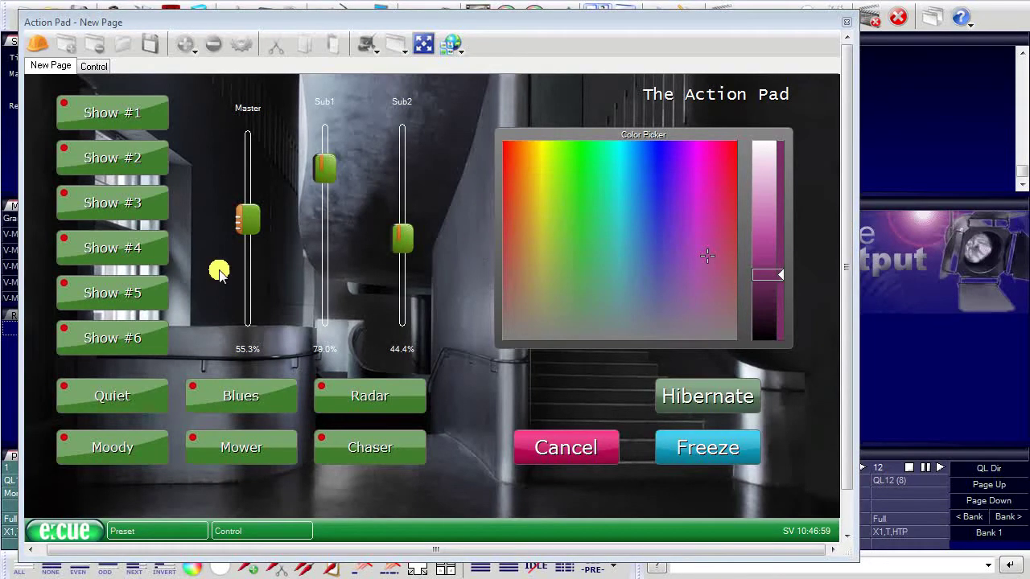
Open the e:cue system menu and close it again.
left_click(64, 530)
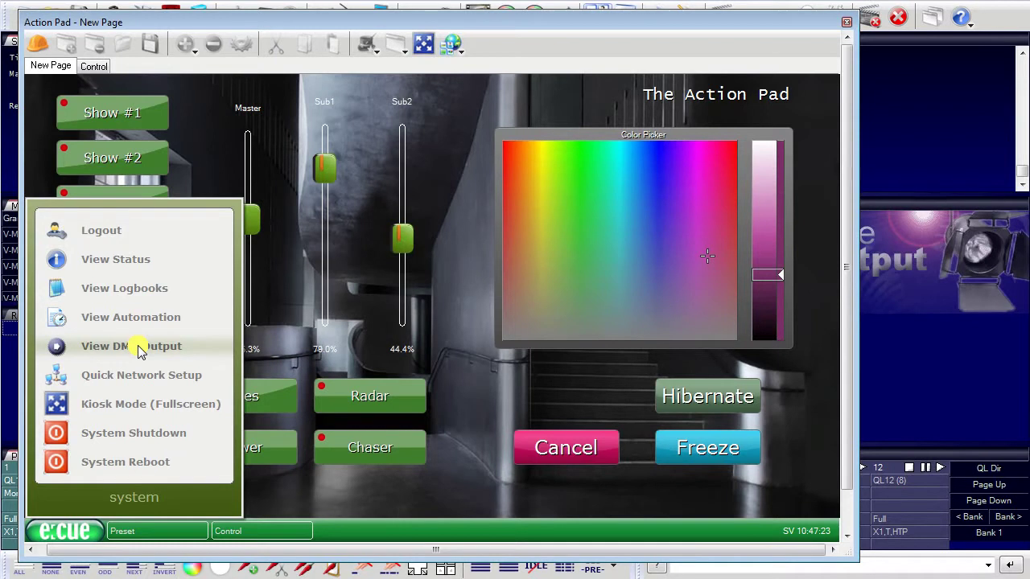
left_click(190, 534)
On the Control page, bring the linked faders down to 20.6%, then up to 79.7%.
left_click(229, 531)
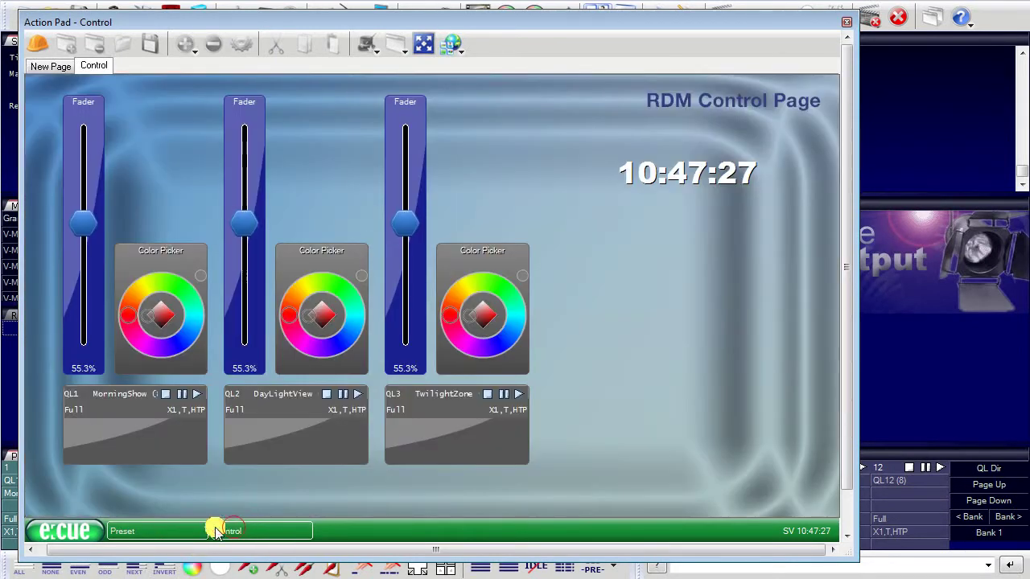
left_click_drag(246, 220, 244, 300)
left_click_drag(403, 297, 403, 169)
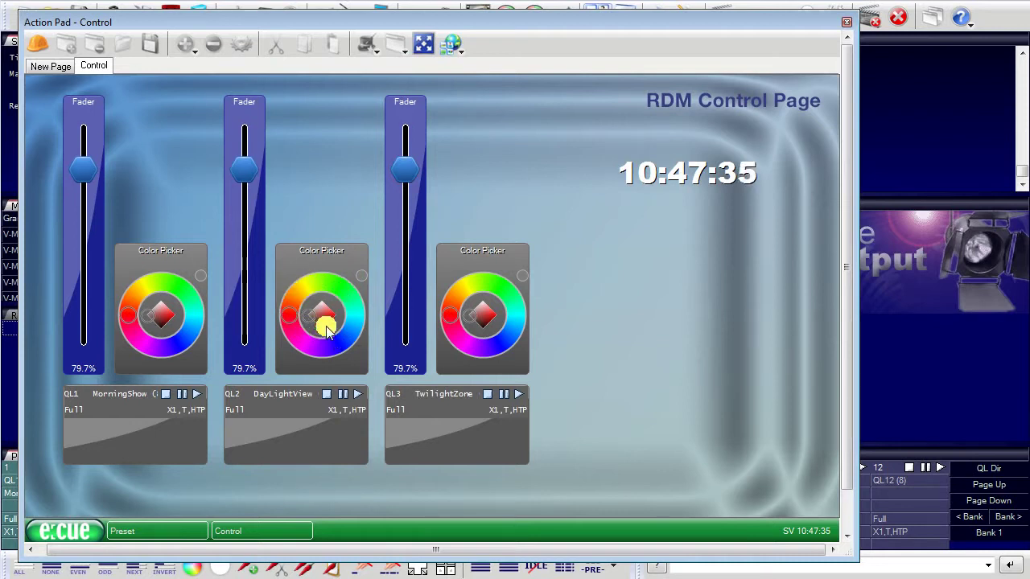
Turn the middle colour wheel a darker green, then return to the New Page.
left_click(346, 292)
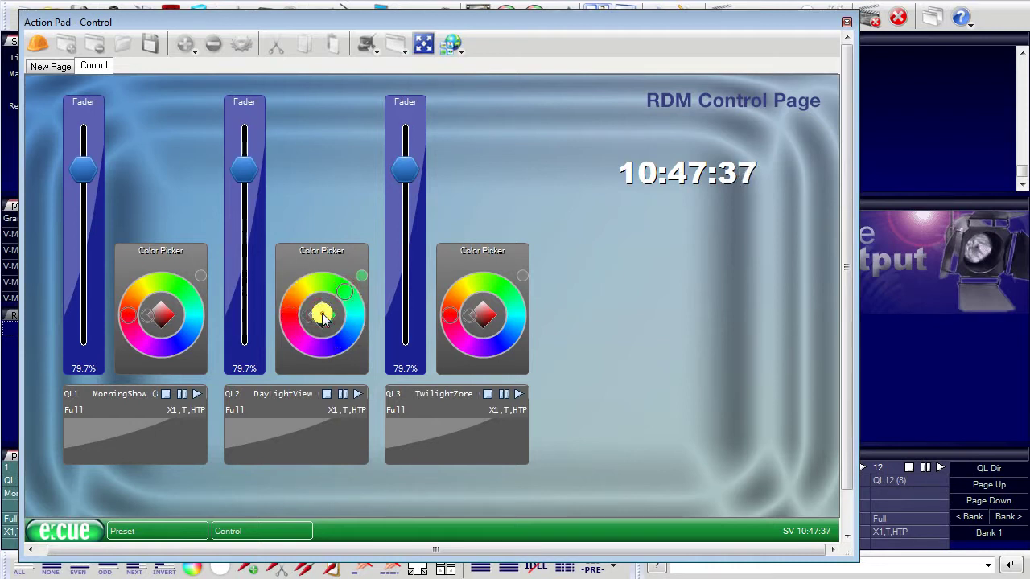
left_click_drag(323, 320, 312, 309)
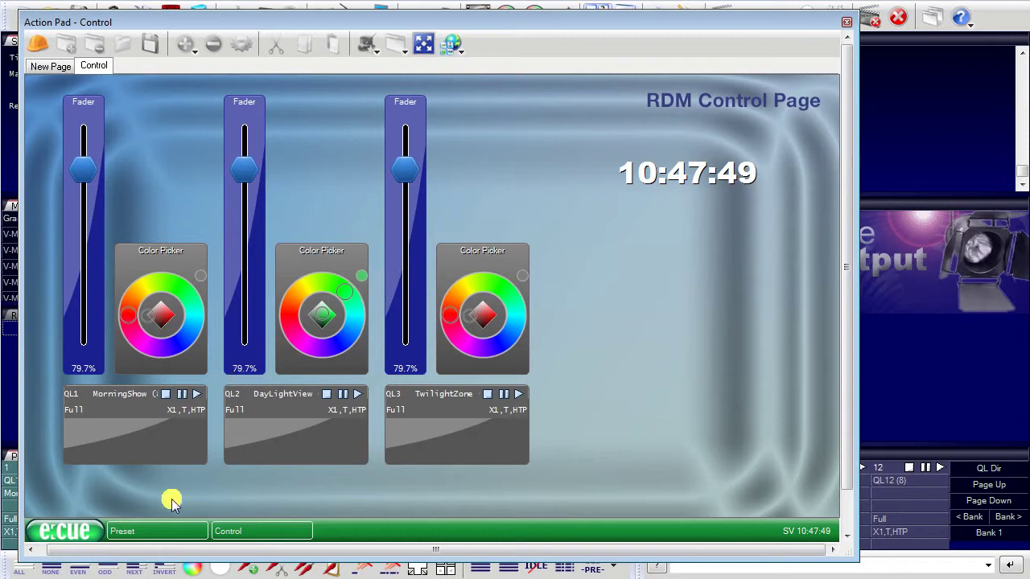
left_click(158, 529)
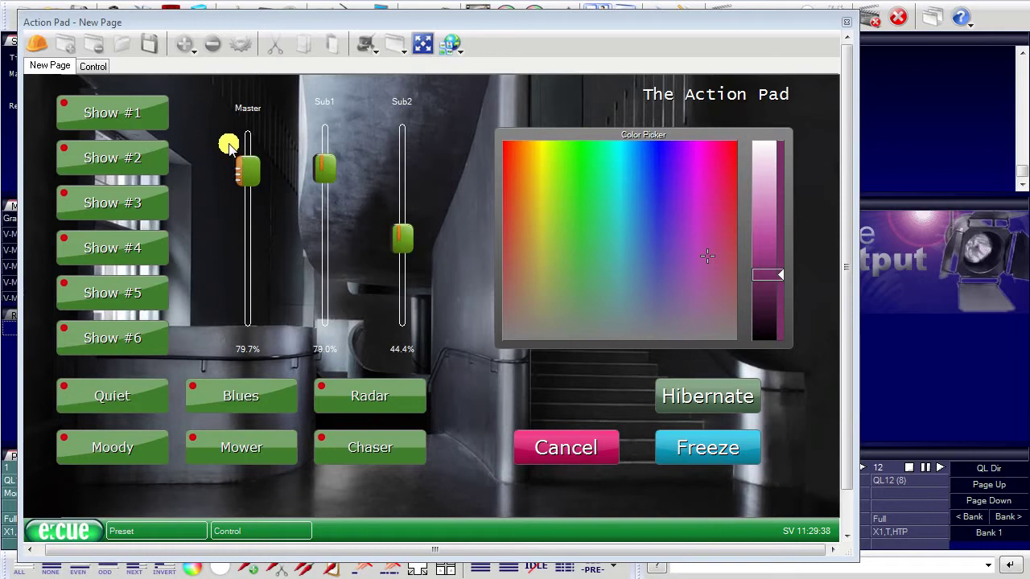
In Edit Page mode, add a new tab named New Page (1).
left_click(38, 47)
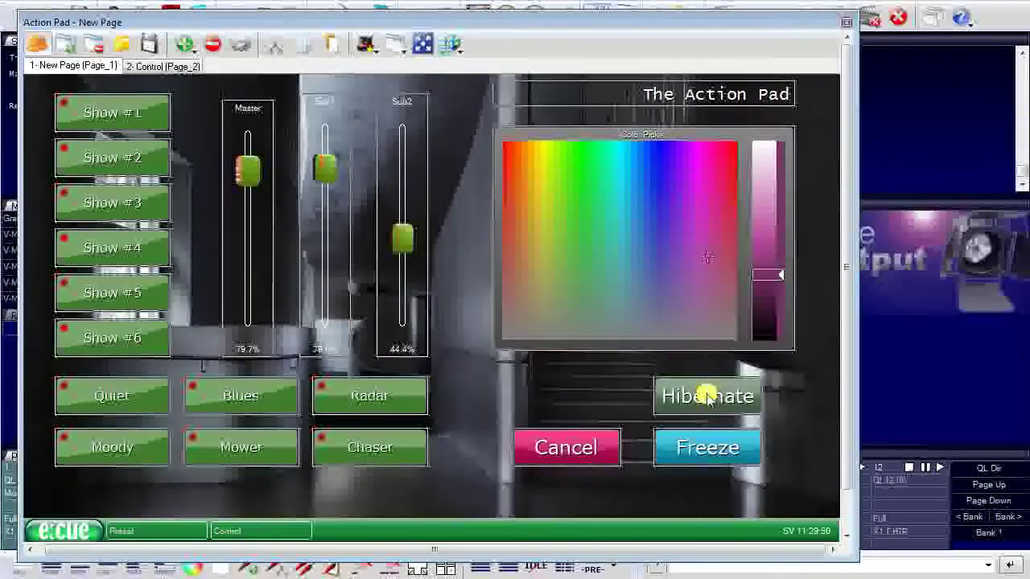
left_click(71, 53)
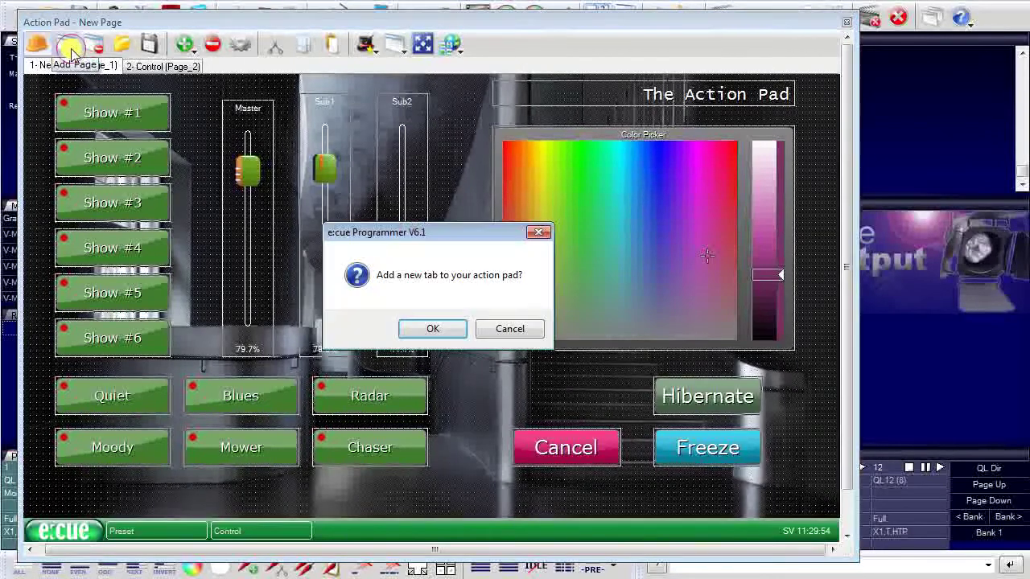
left_click(428, 329)
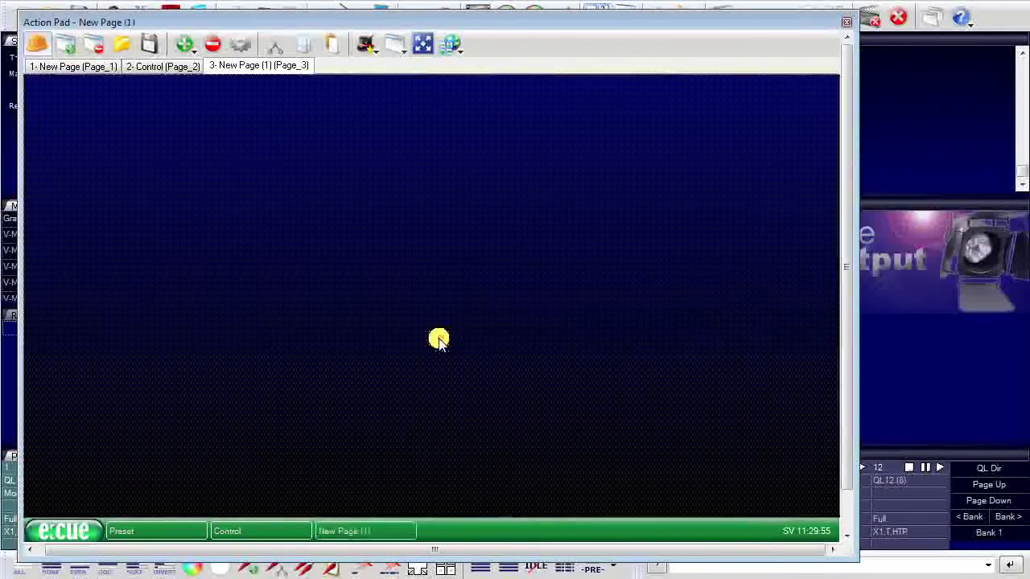
Name the third page 'Control 2' and set zanrad_stylish.jpg as its background image.
left_click(245, 48)
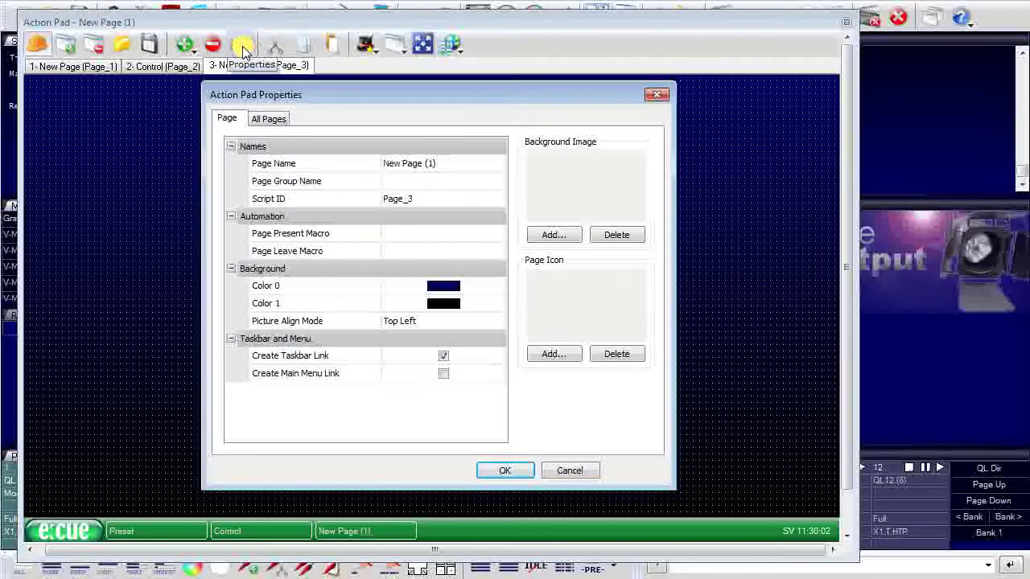
left_click(466, 161)
type("C")
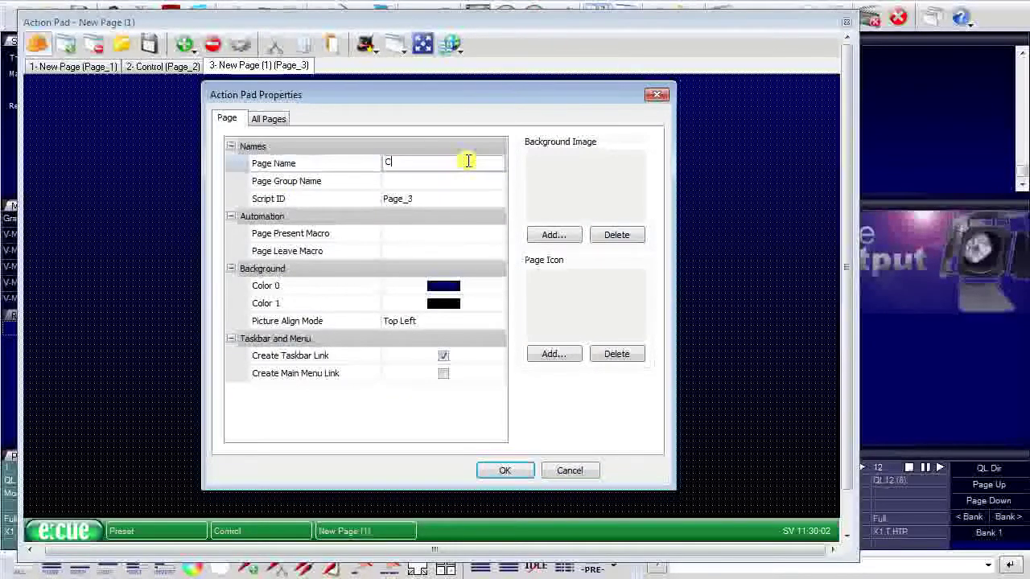
type("ontrol 2")
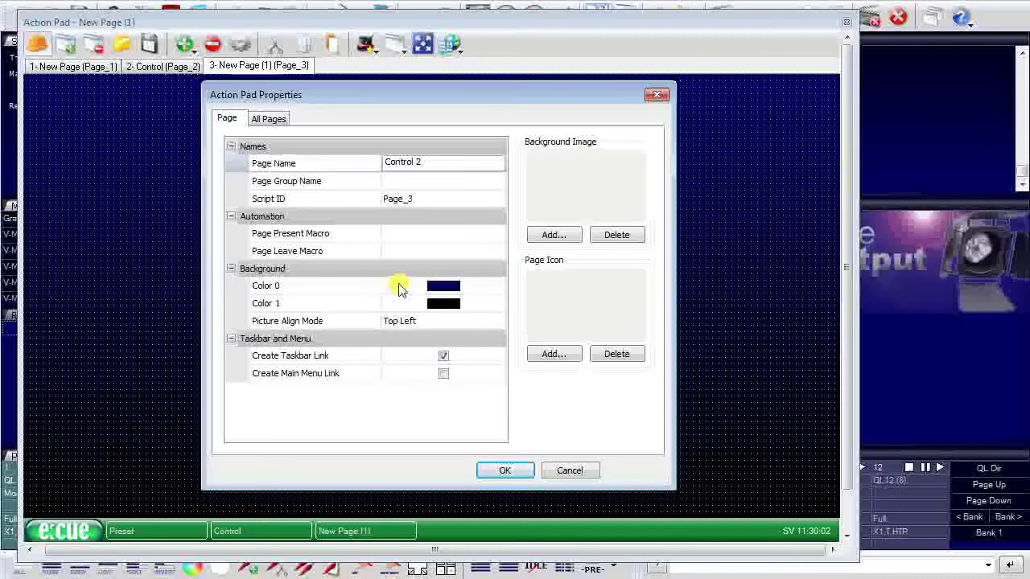
left_click(550, 235)
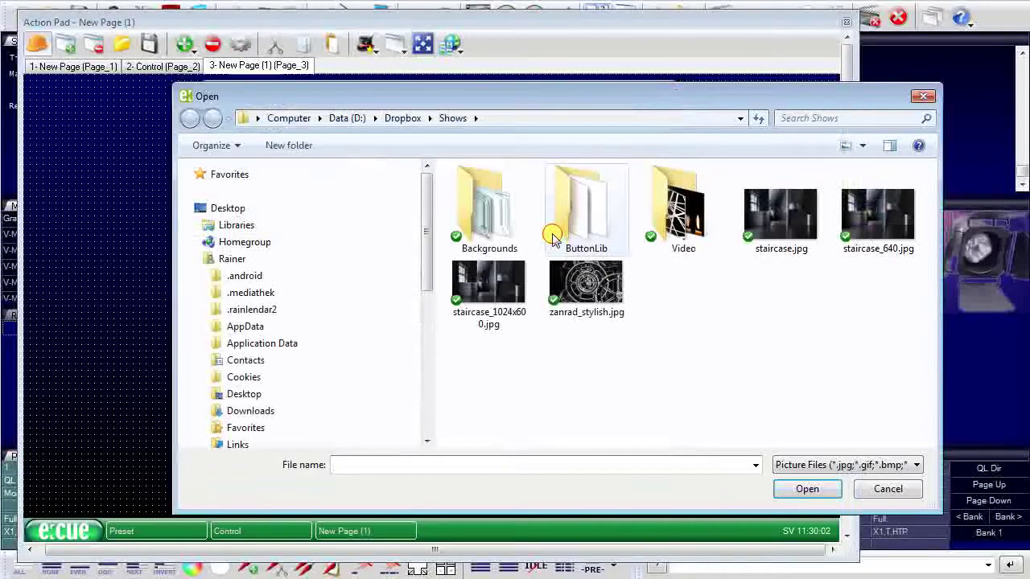
left_click(586, 286)
left_click(807, 489)
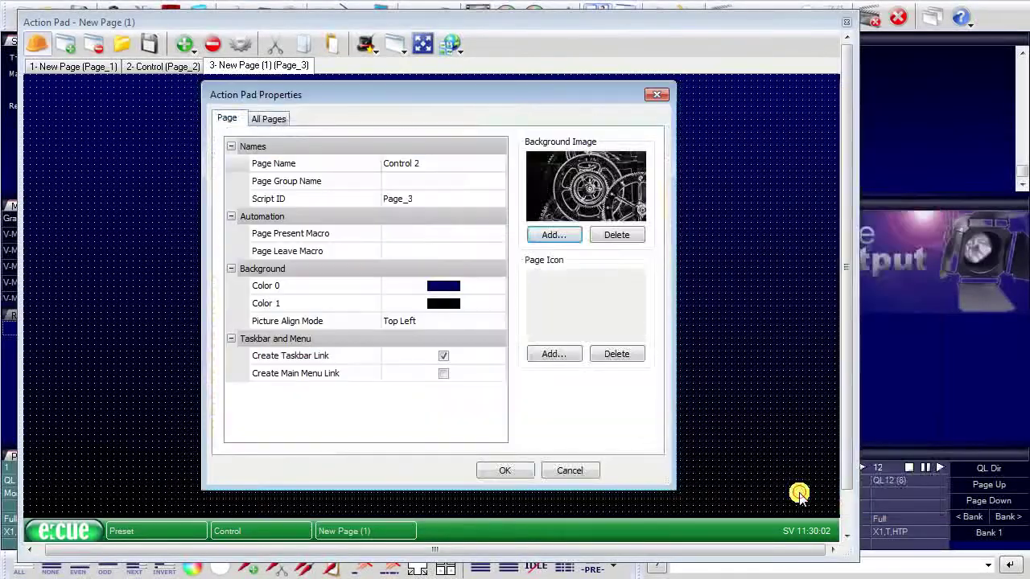
left_click(505, 471)
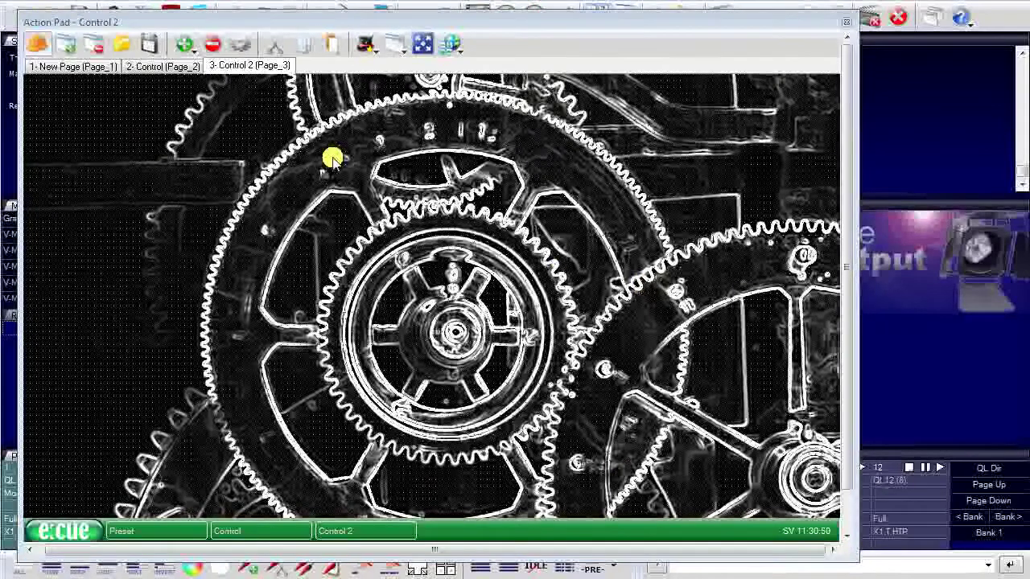
Draw a Generic Button in the top-left area of the Control 2 page.
left_click(189, 48)
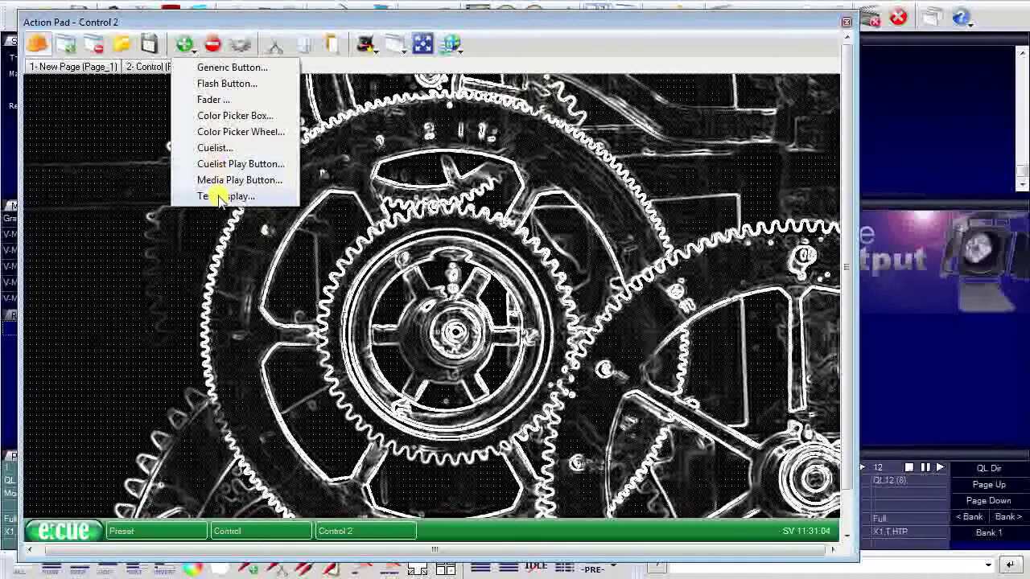
left_click(220, 67)
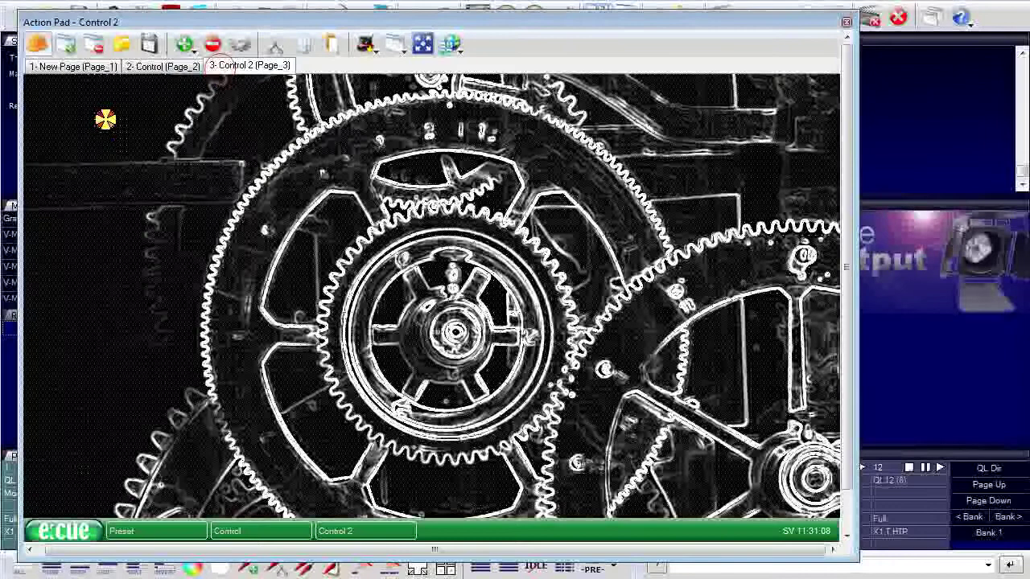
left_click_drag(87, 106, 242, 203)
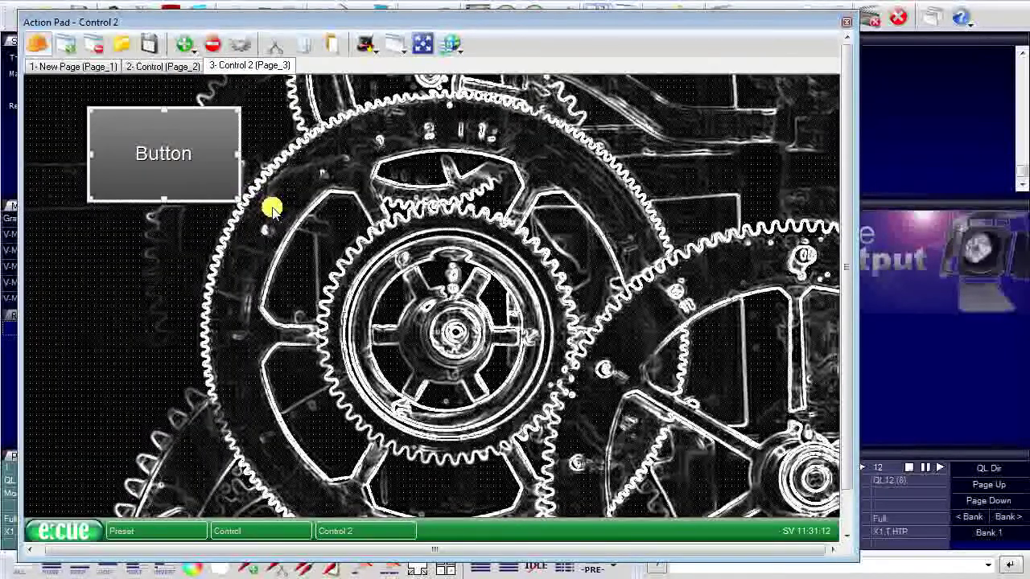
Set the button's Background Style to Angular Reflect and enable its Indicator.
double_click(165, 147)
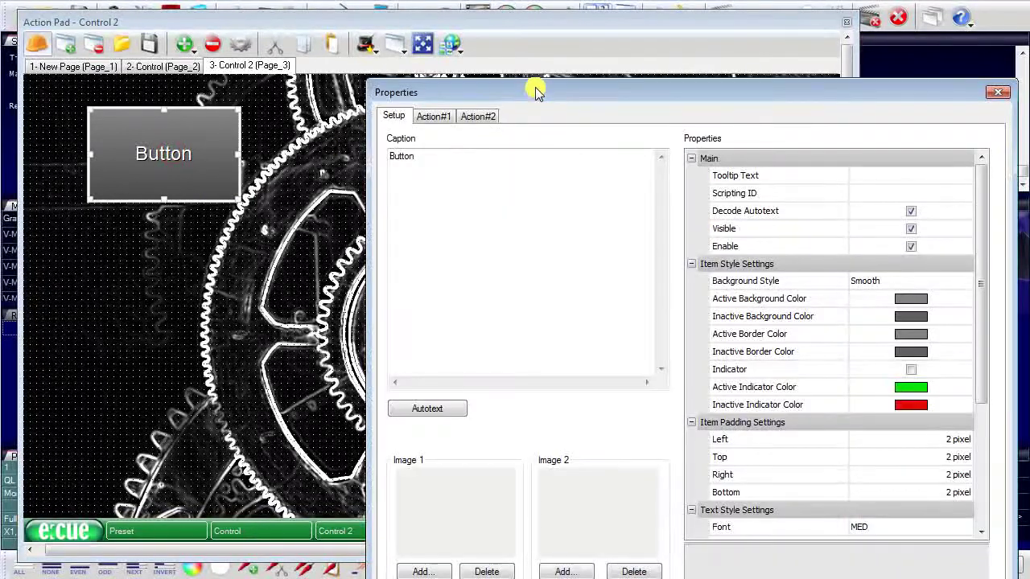
left_click_drag(534, 90, 499, 27)
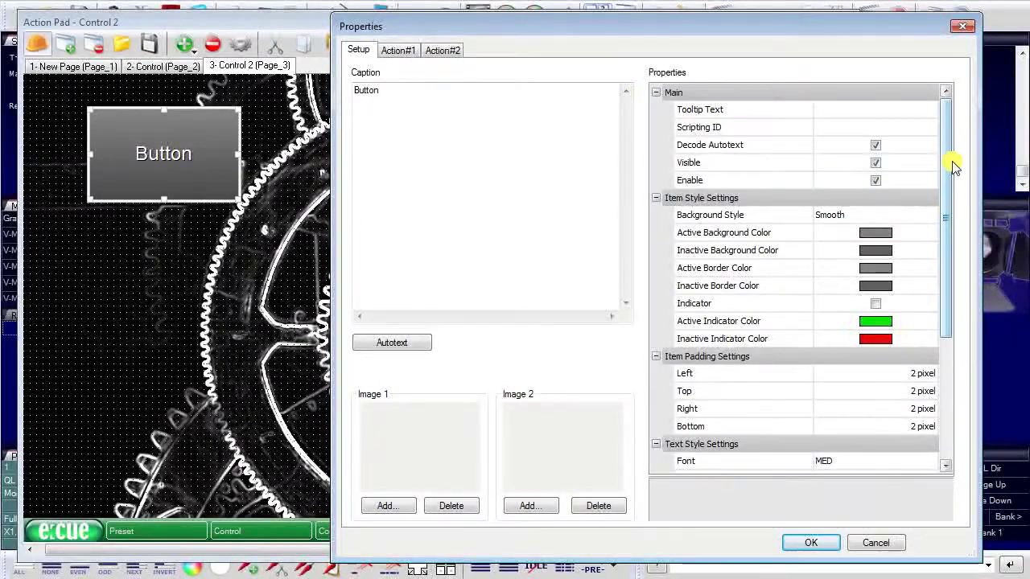
left_click_drag(944, 138, 948, 117)
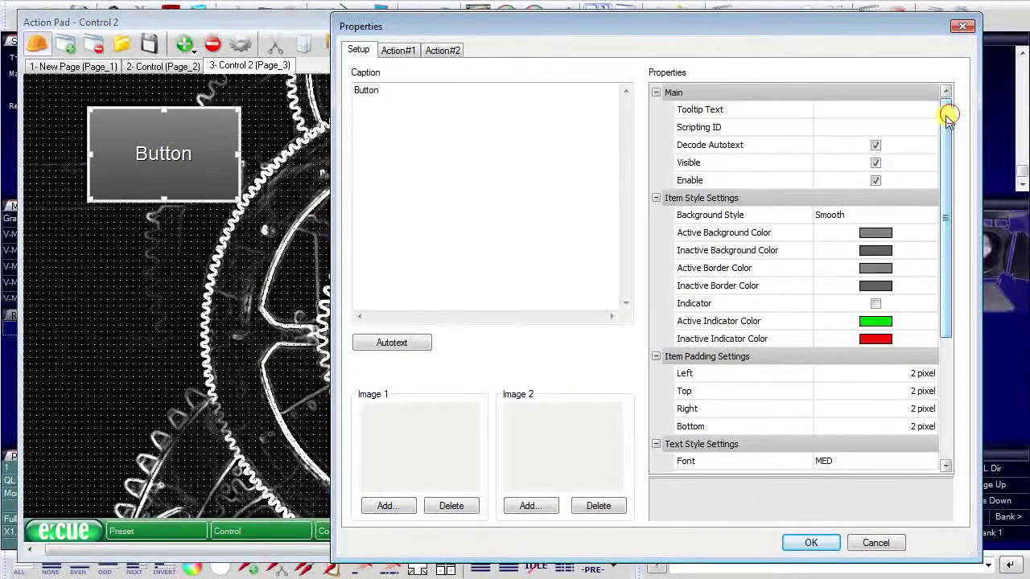
left_click(923, 215)
left_click(923, 214)
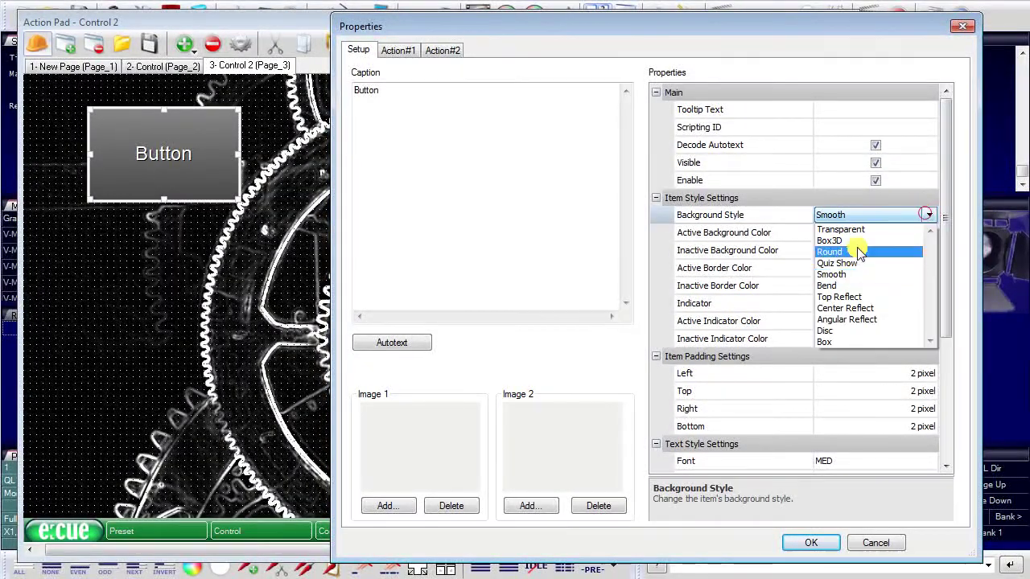
left_click(844, 318)
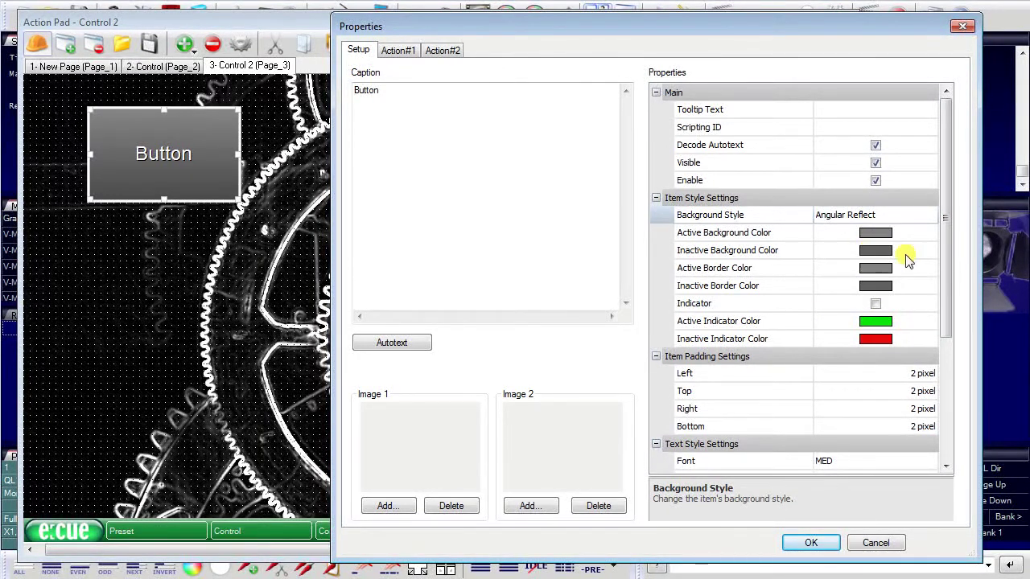
left_click_drag(949, 228, 942, 293)
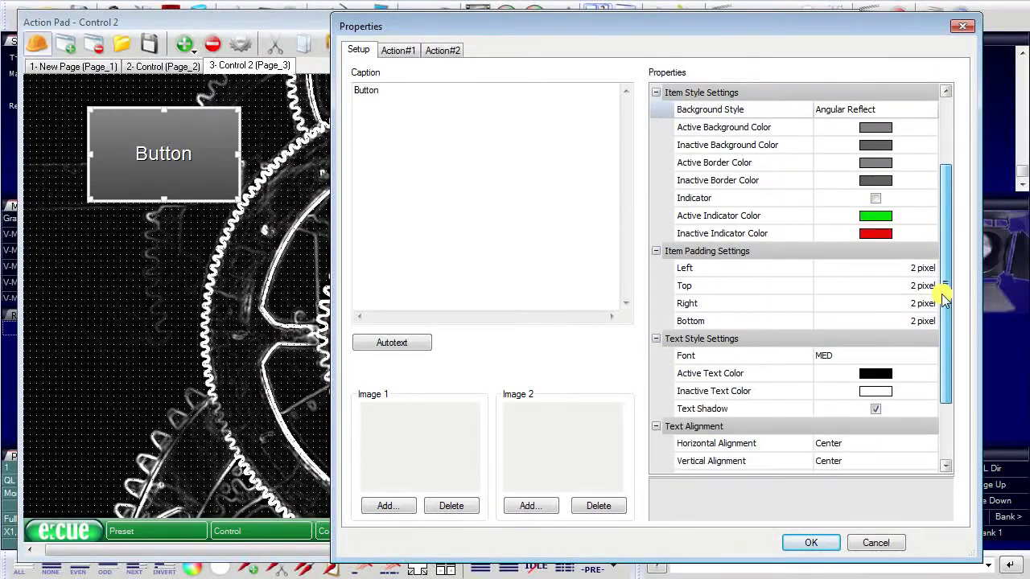
left_click(876, 197)
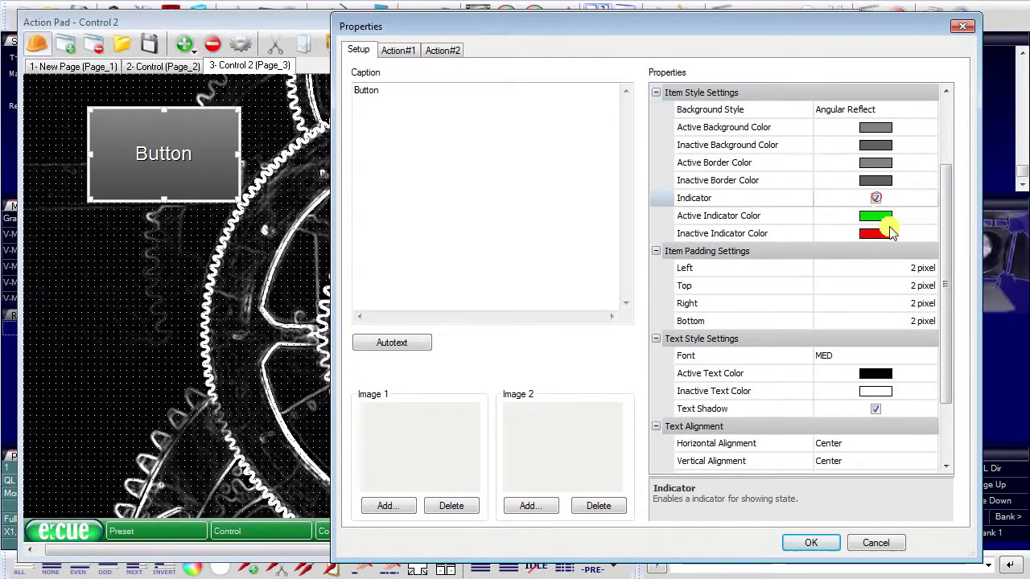
Turn off Text Shadow, keep State Control at Automatic, and accept the settings.
left_click(856, 358)
left_click(950, 296)
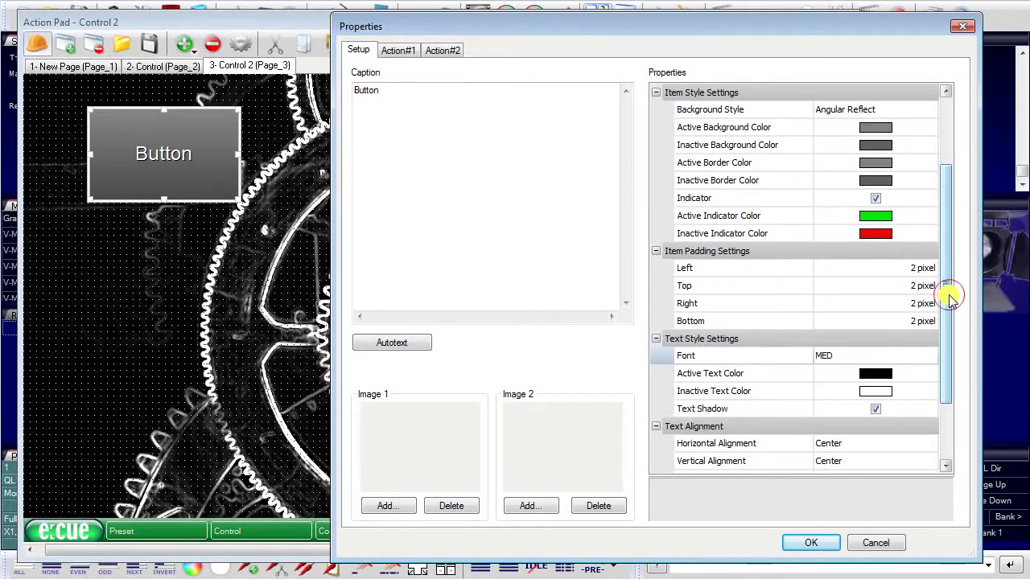
left_click_drag(950, 296, 947, 363)
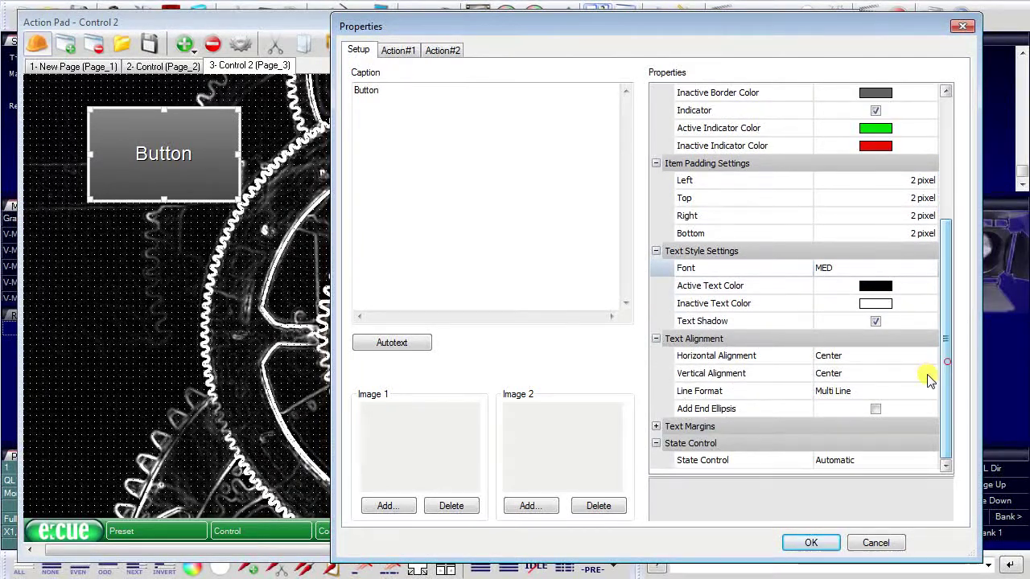
left_click(877, 325)
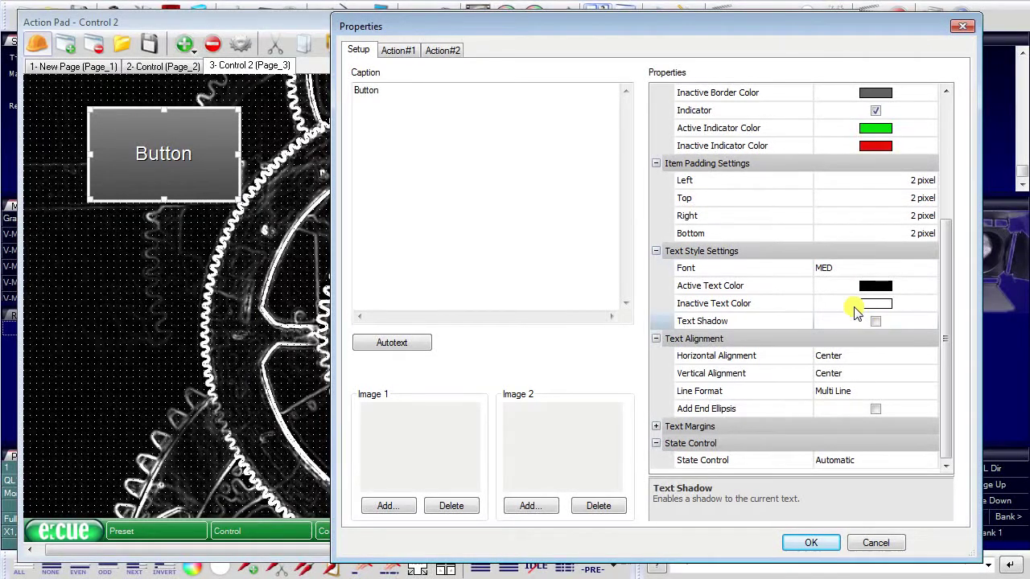
left_click(891, 460)
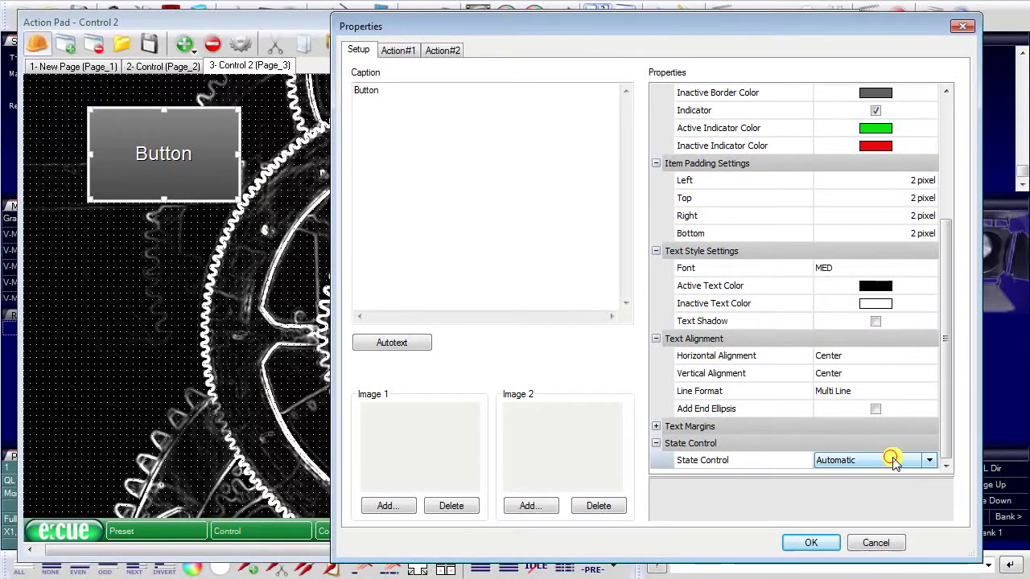
left_click(930, 460)
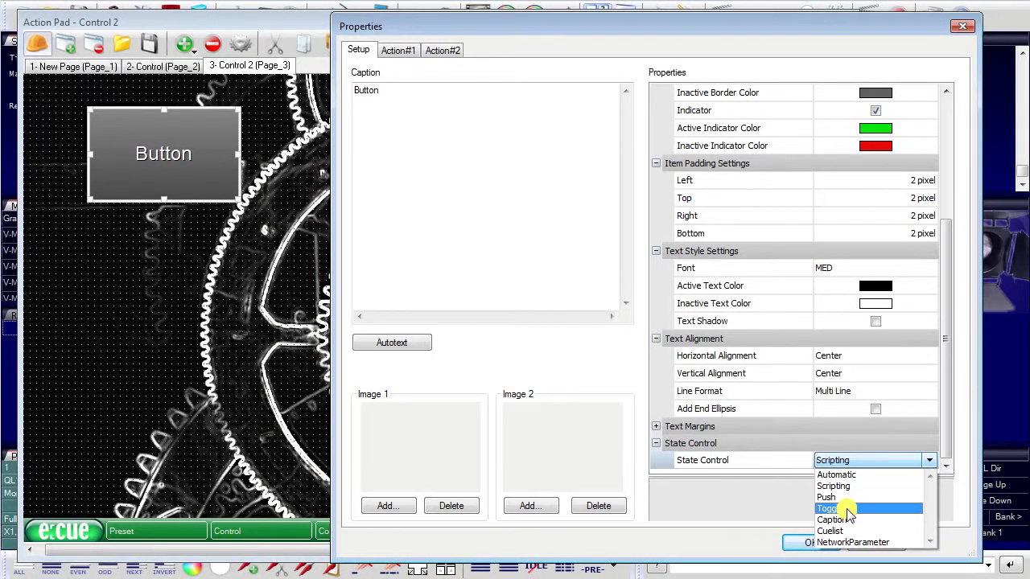
left_click(846, 475)
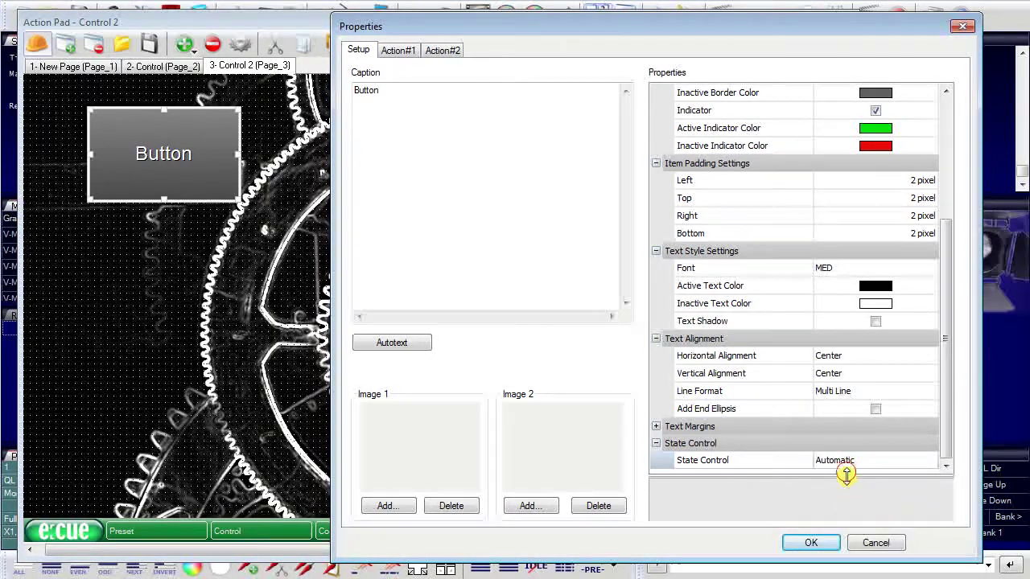
left_click(817, 542)
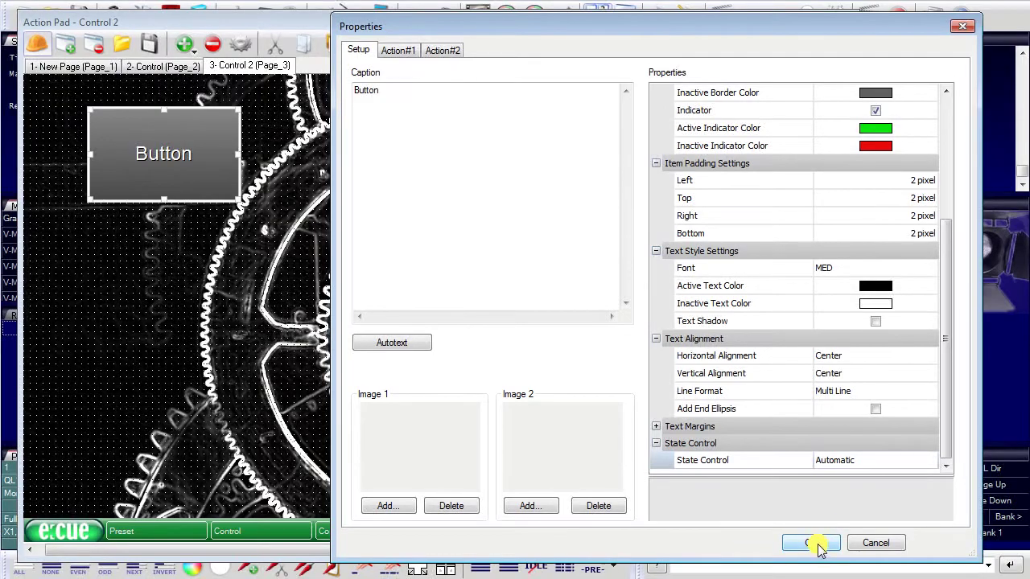
Select the Angular Reflect button on the page and reopen its Properties dialog.
left_click(525, 278)
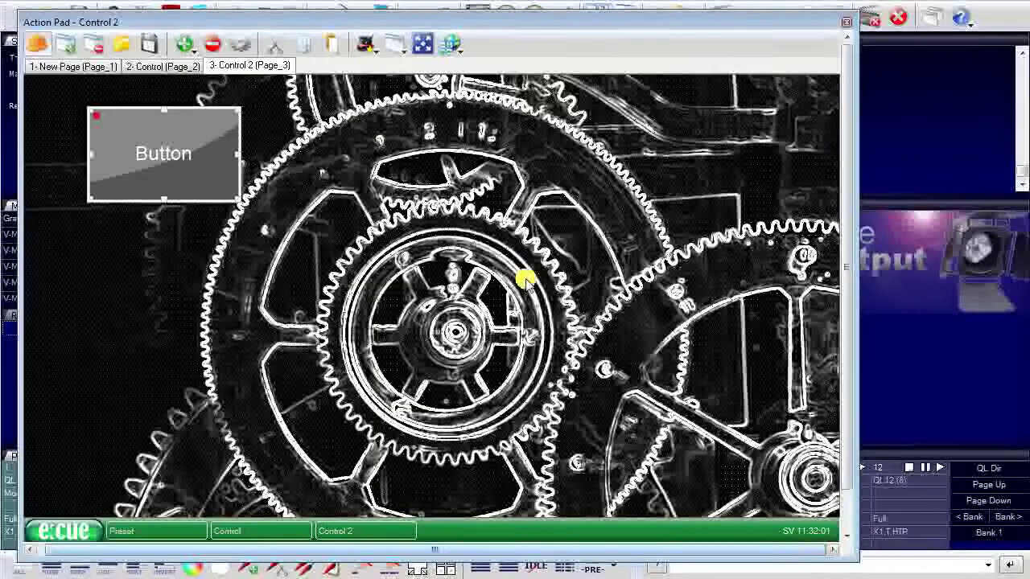
left_click(142, 152)
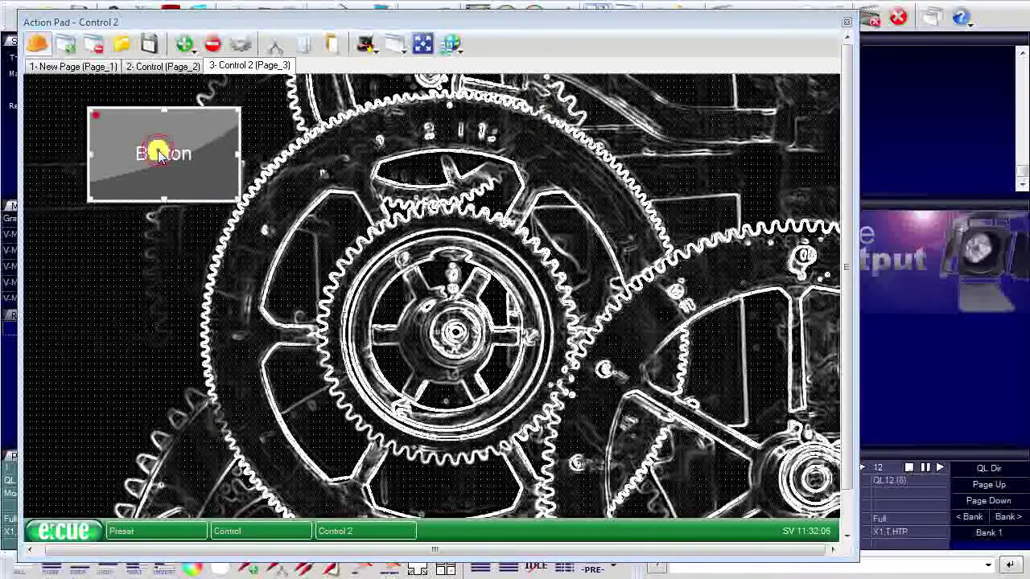
double_click(159, 153)
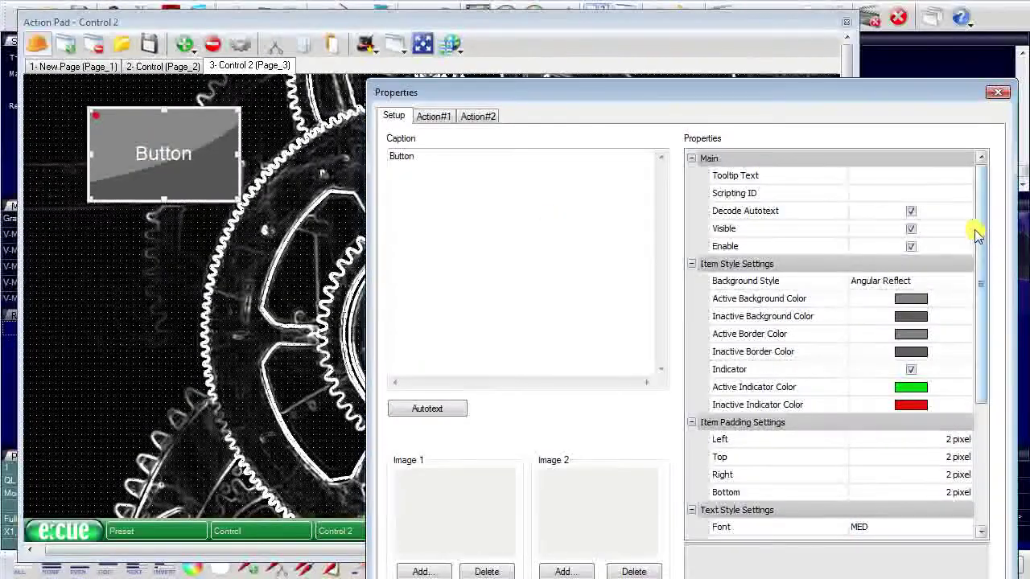
left_click_drag(983, 227, 975, 385)
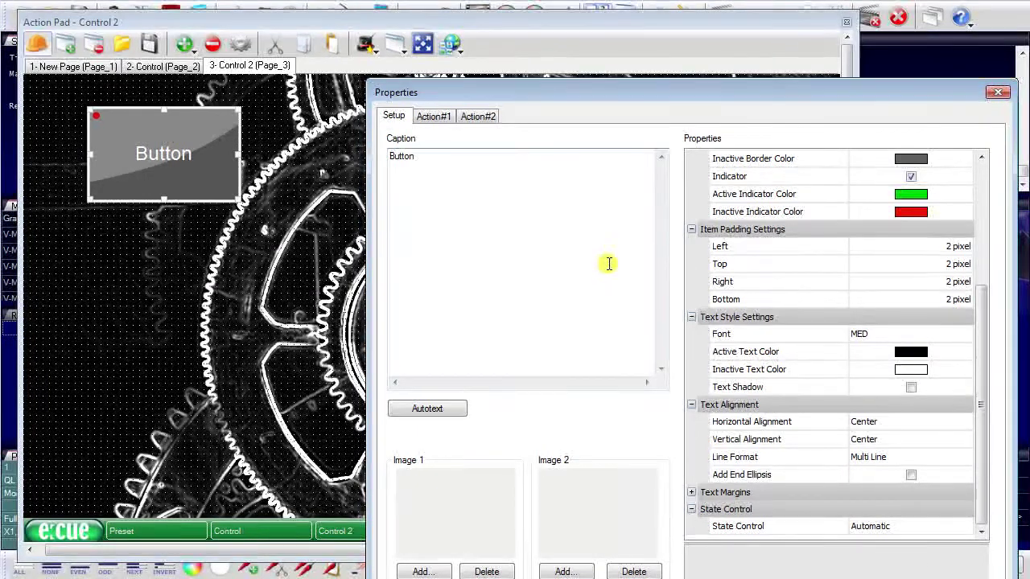
On the Action#1 tab, set the button's Do Action to Cuelist.
left_click(435, 117)
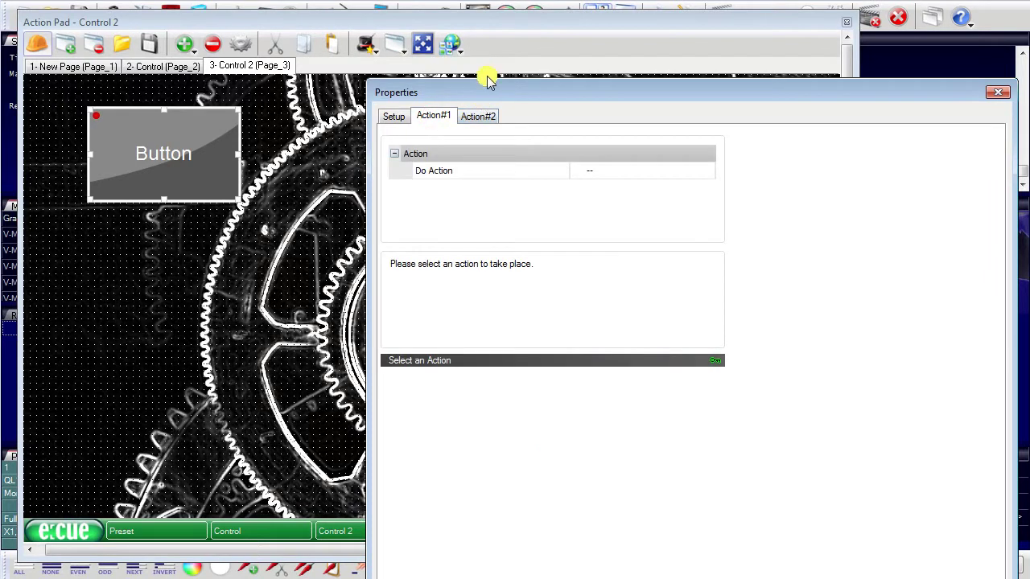
left_click_drag(499, 97, 466, 9)
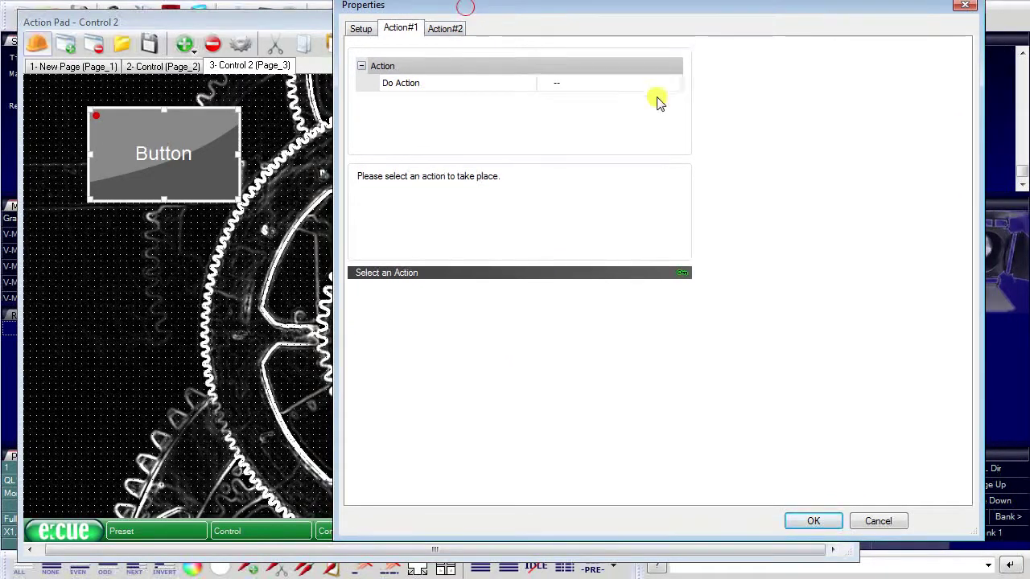
left_click(664, 87)
left_click(670, 83)
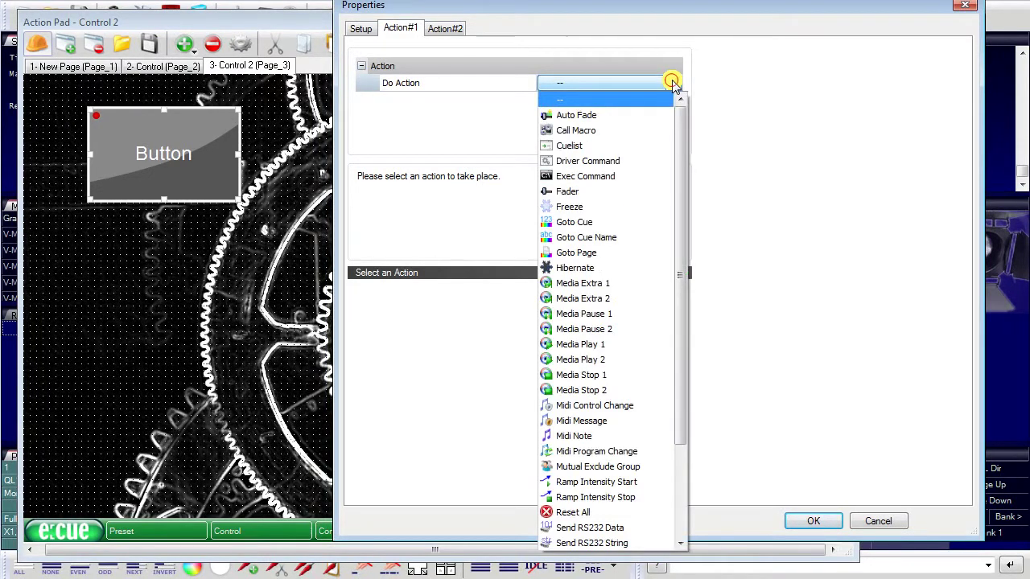
left_click(602, 223)
left_click(599, 148)
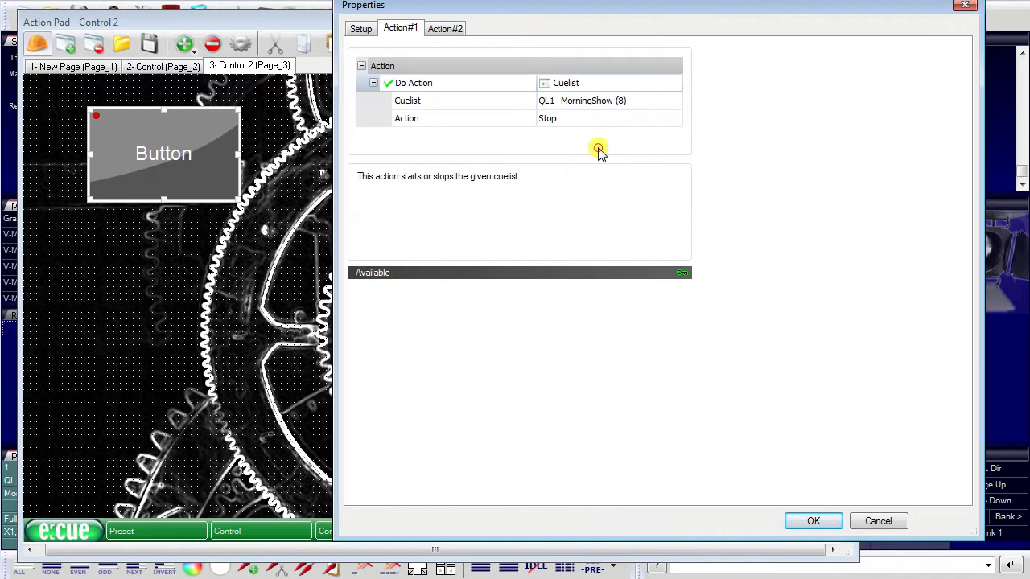
Choose cuelist QL3 TwilightZone with the Play action and confirm.
left_click(668, 101)
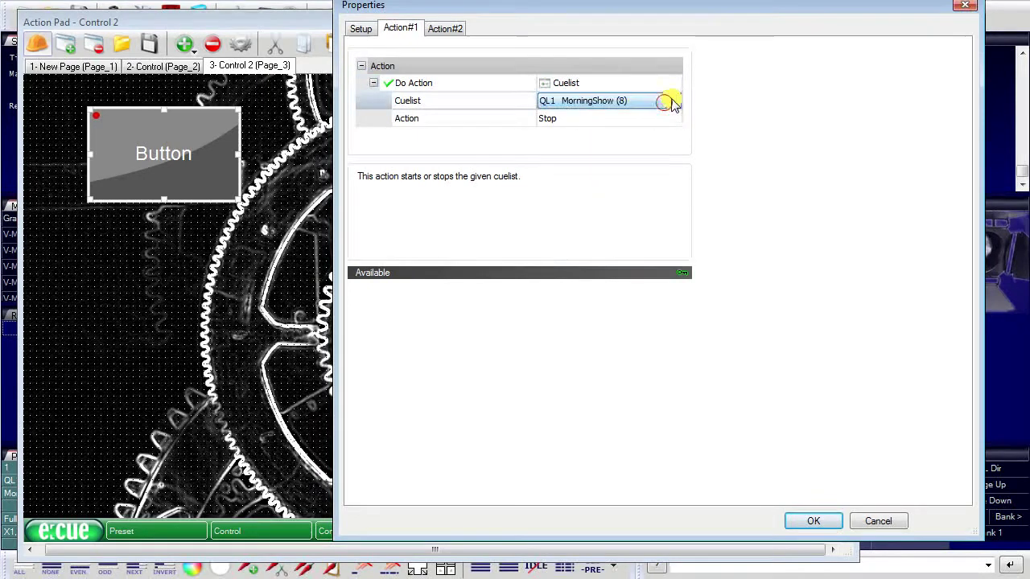
left_click(672, 100)
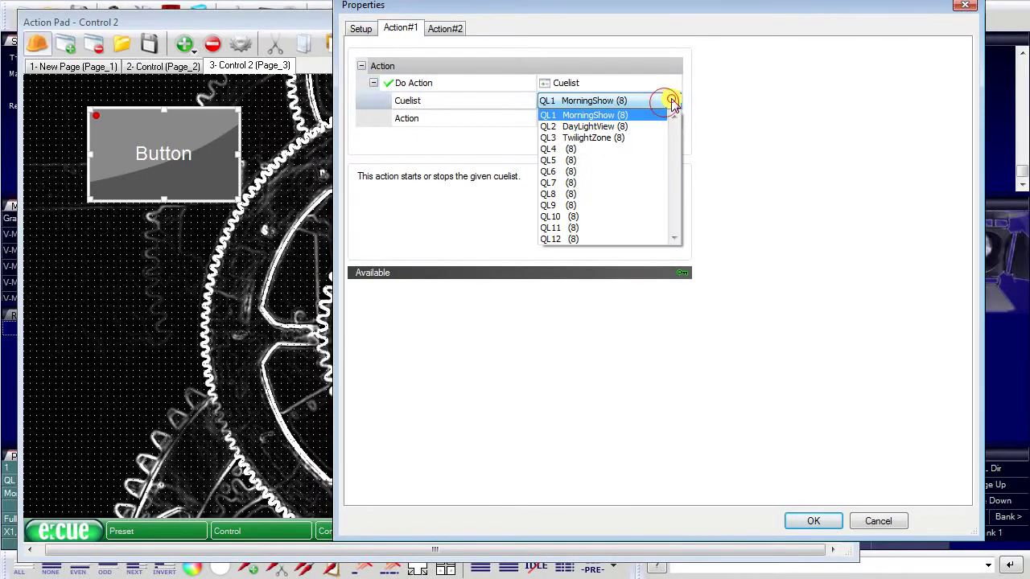
left_click(616, 139)
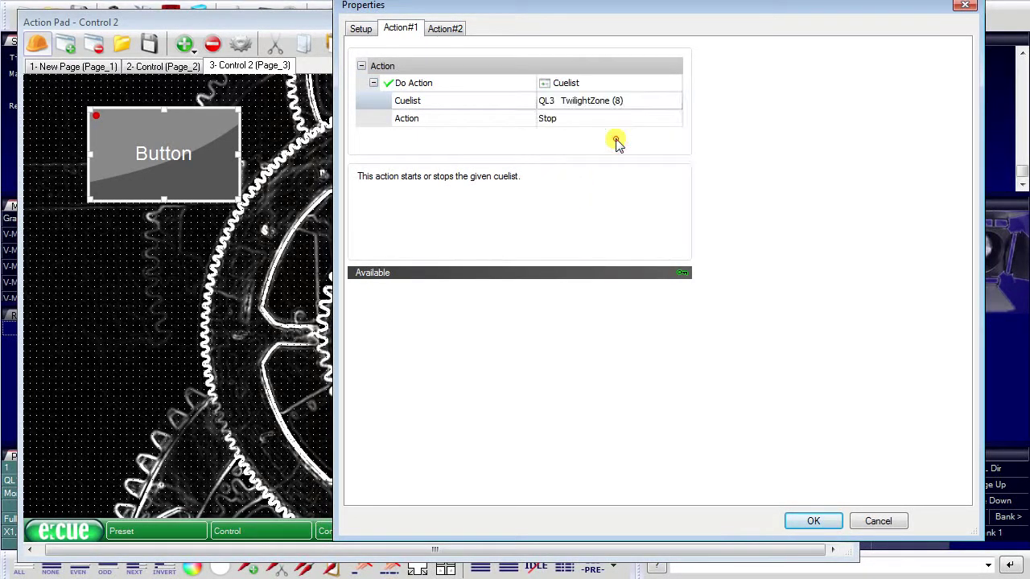
left_click(663, 120)
left_click(674, 119)
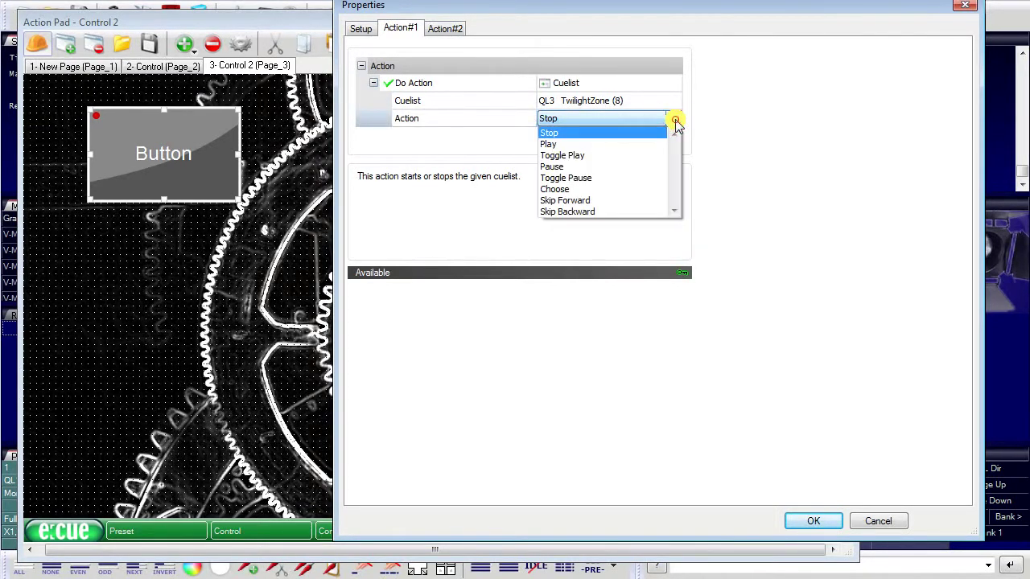
left_click(620, 145)
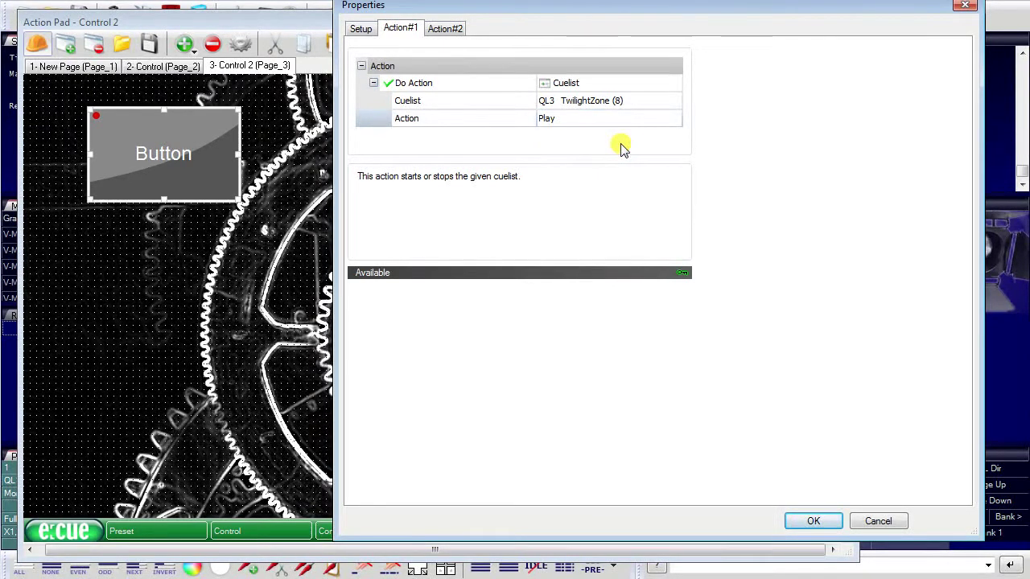
left_click(815, 522)
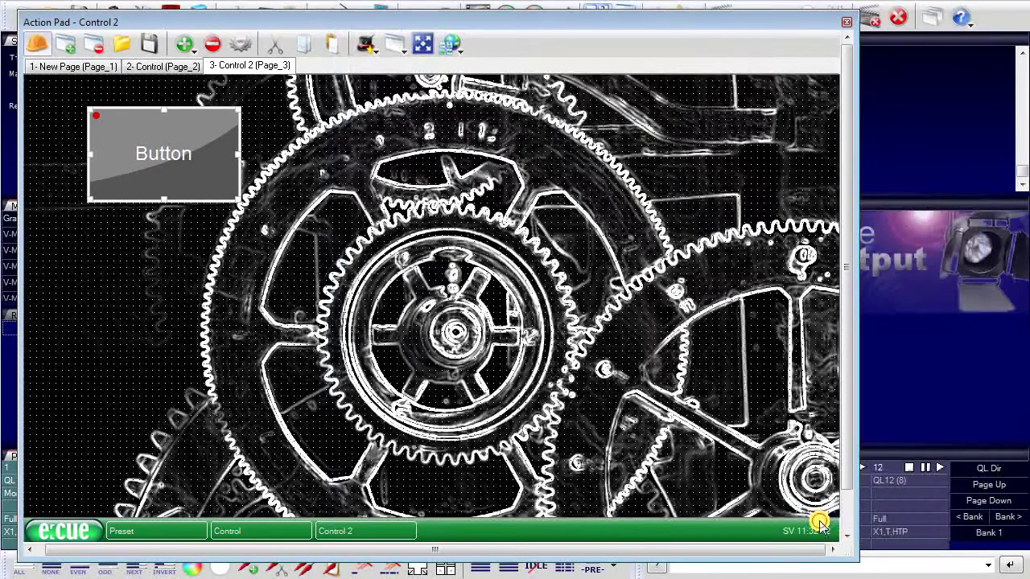
left_click(172, 154)
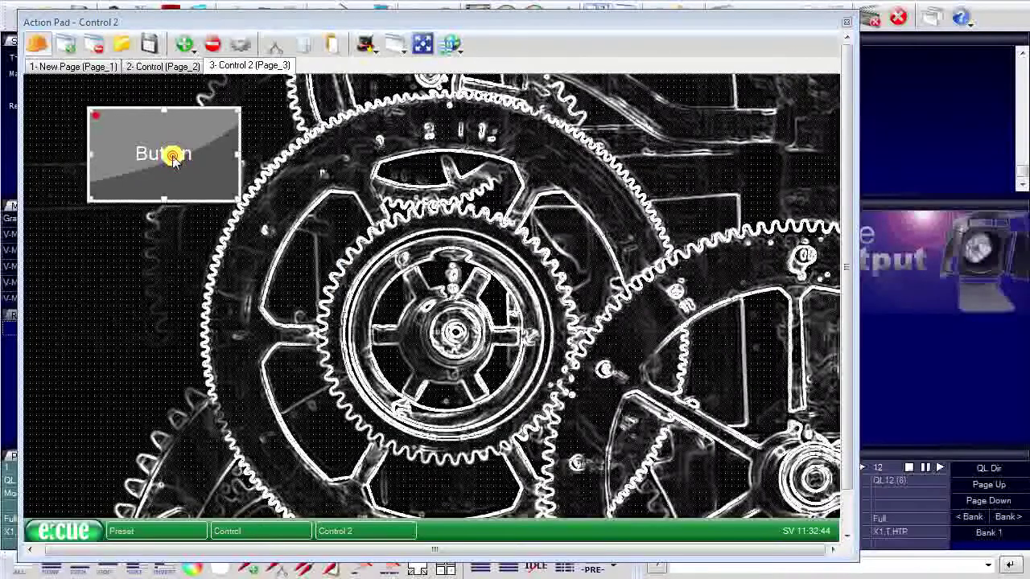
double_click(172, 156)
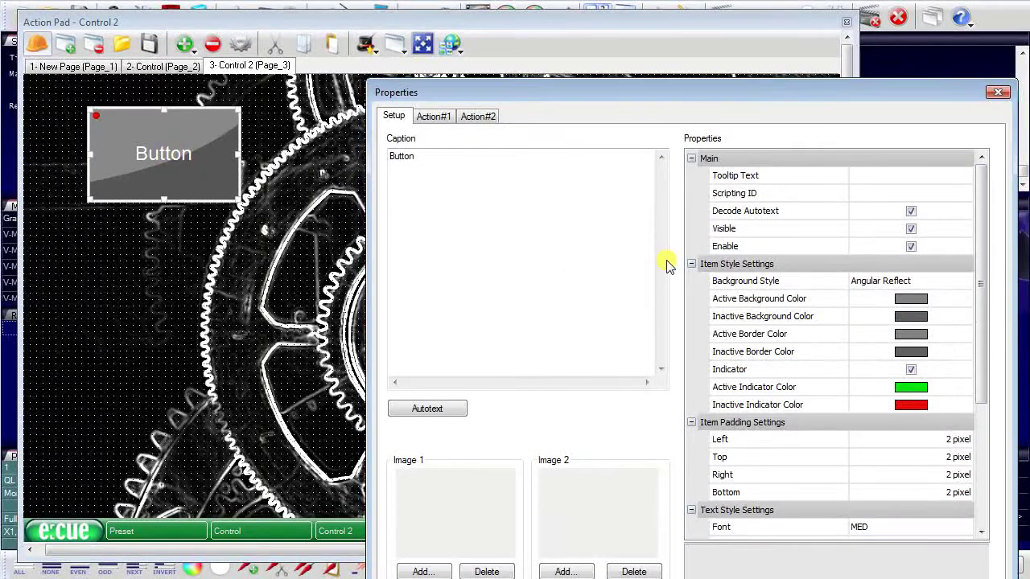
left_click(424, 570)
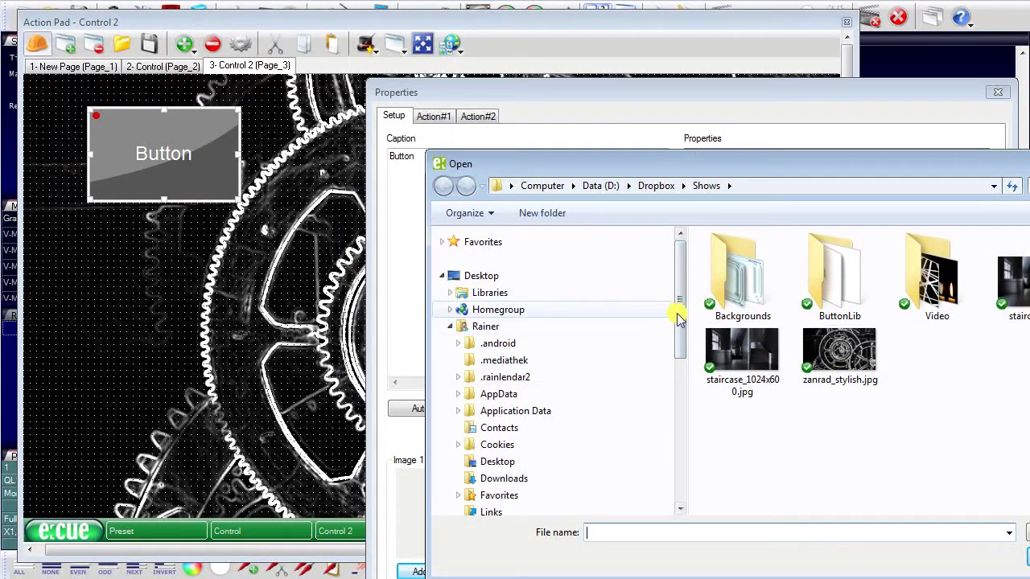
key("Escape")
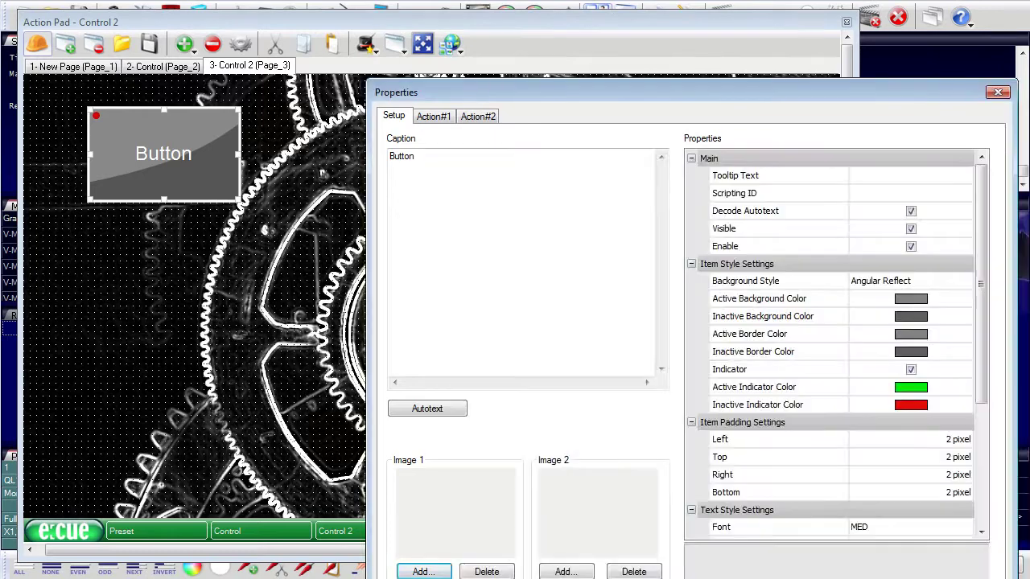
key("Escape")
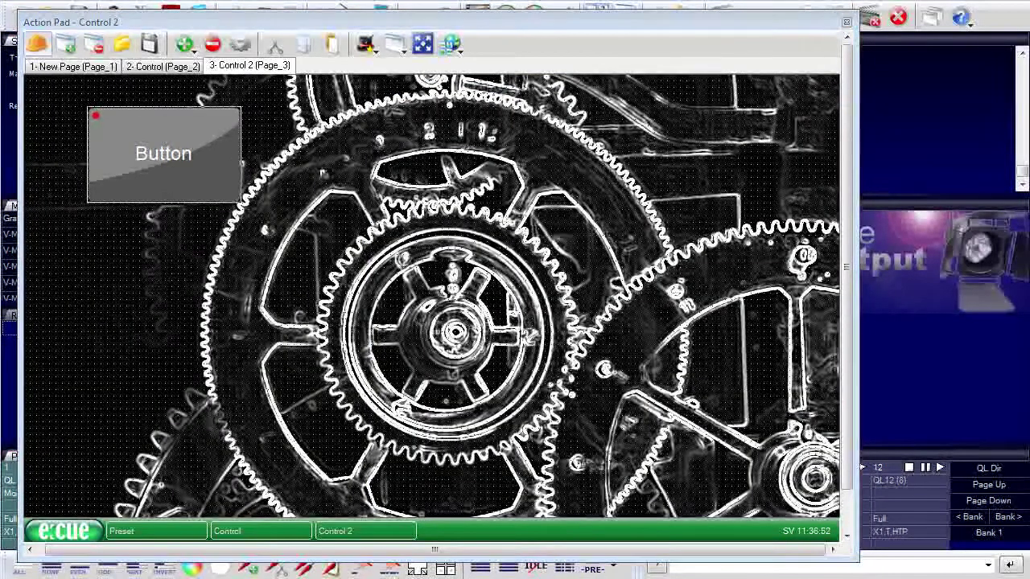
Draw a tall fader near the centre of the Control 2 page.
left_click(188, 45)
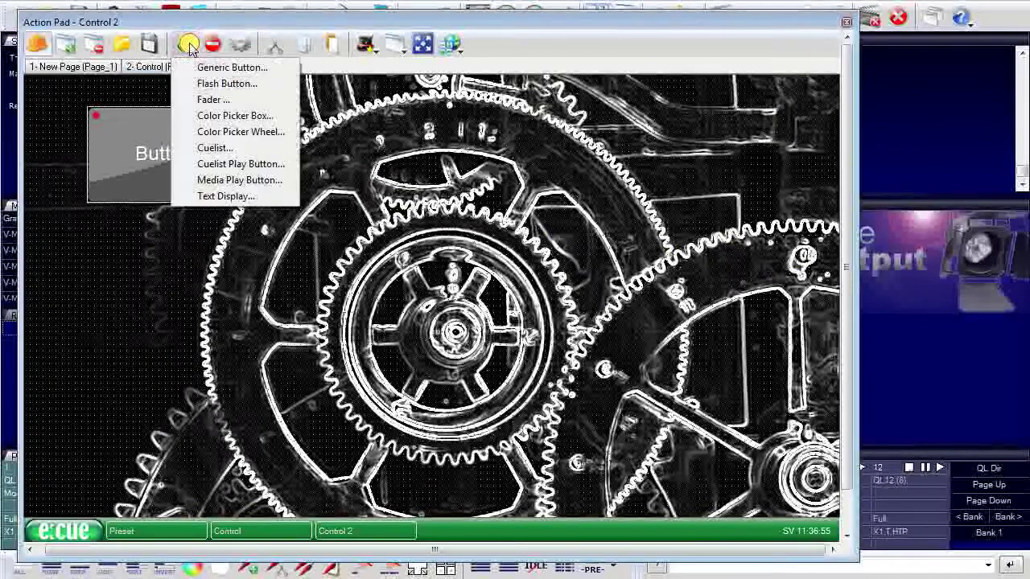
left_click(242, 99)
left_click_drag(389, 147, 450, 439)
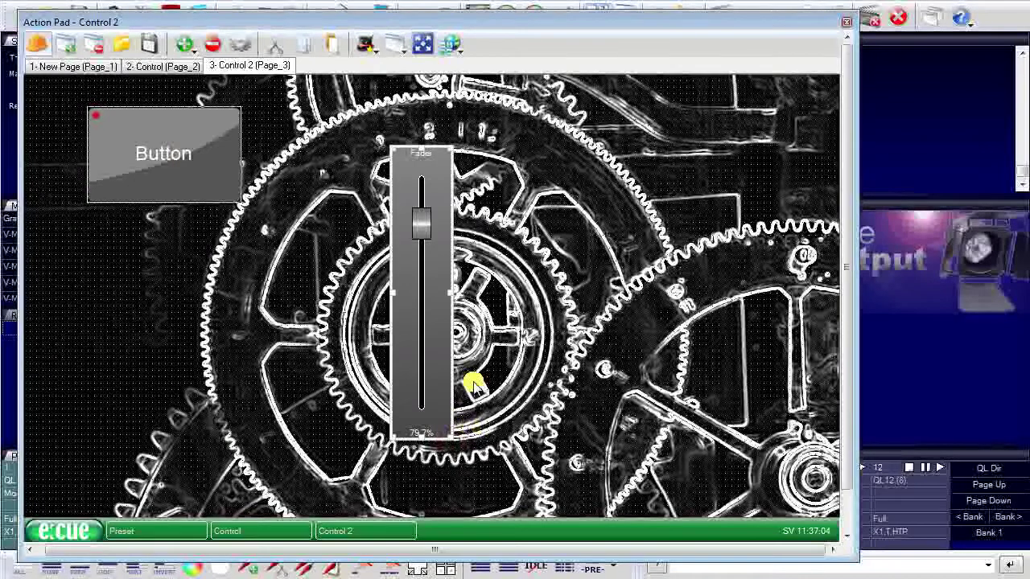
Set the fader's State Control to Versatile Master and confirm.
double_click(422, 222)
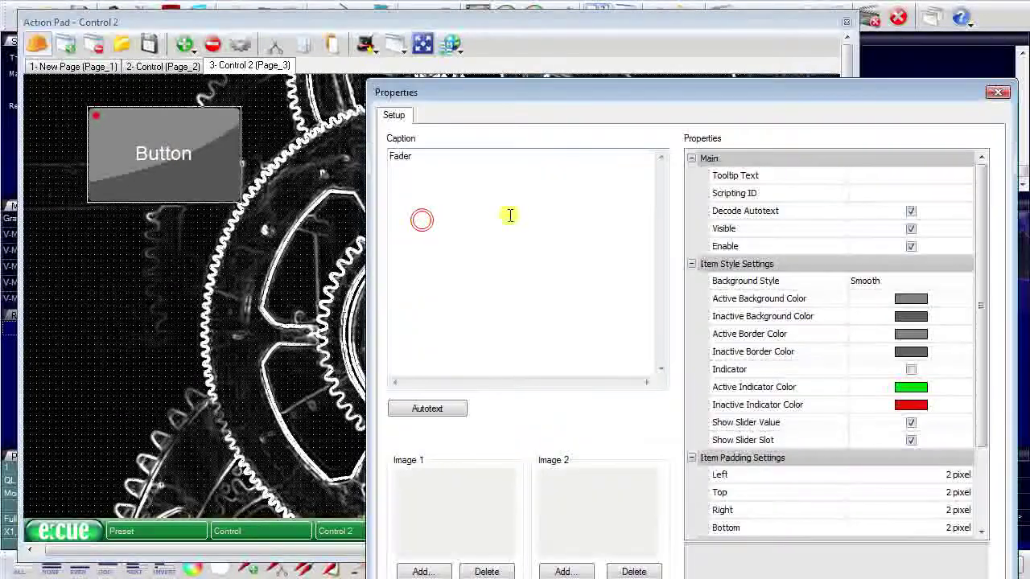
left_click_drag(848, 94, 807, 0)
left_click_drag(933, 101, 956, 212)
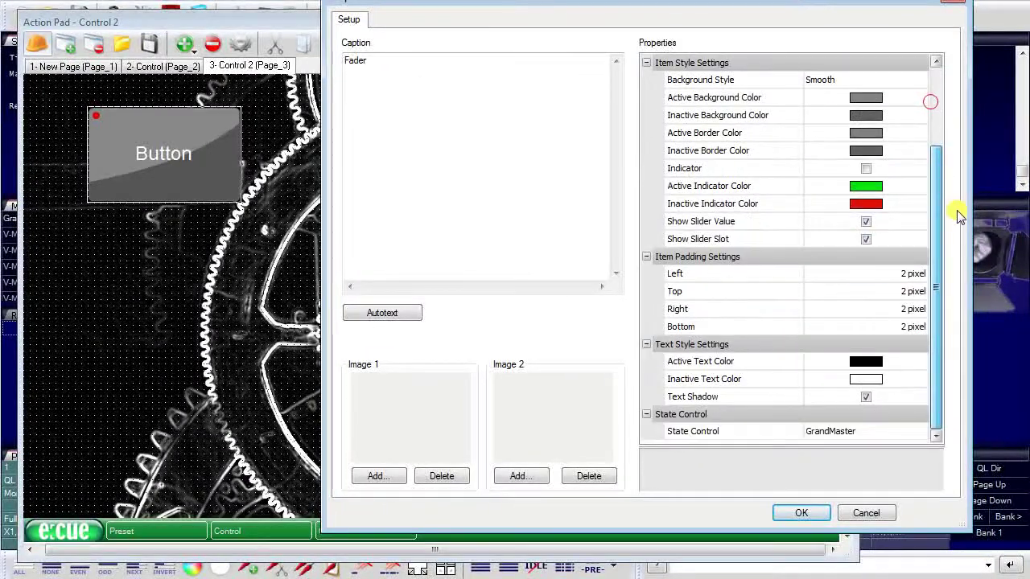
left_click(901, 434)
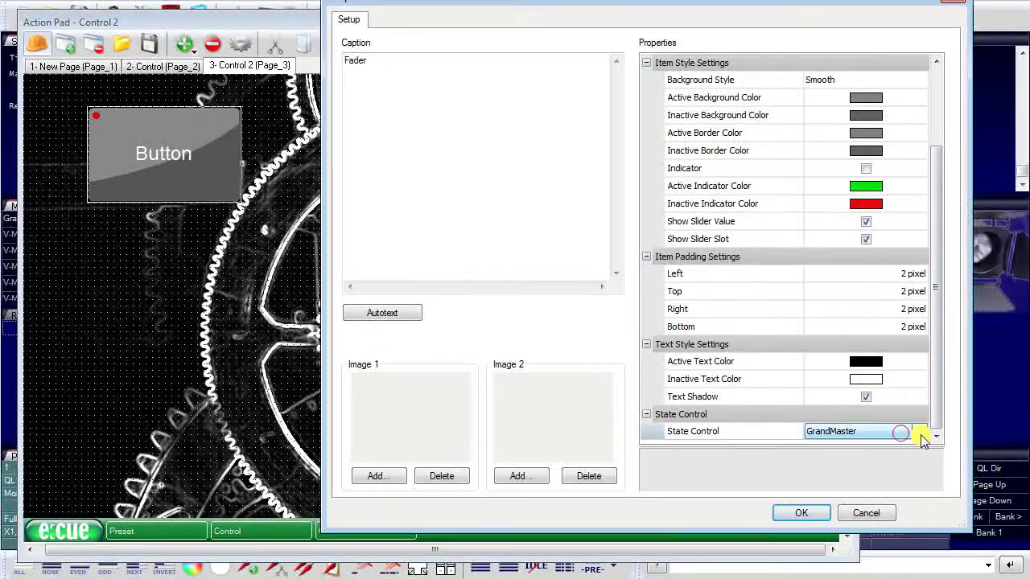
left_click(920, 432)
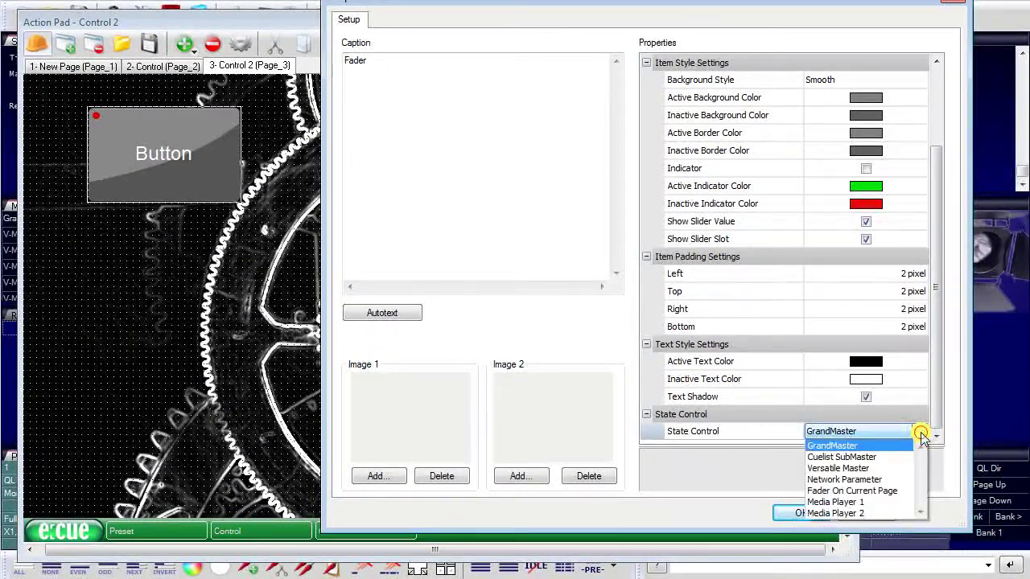
left_click(873, 468)
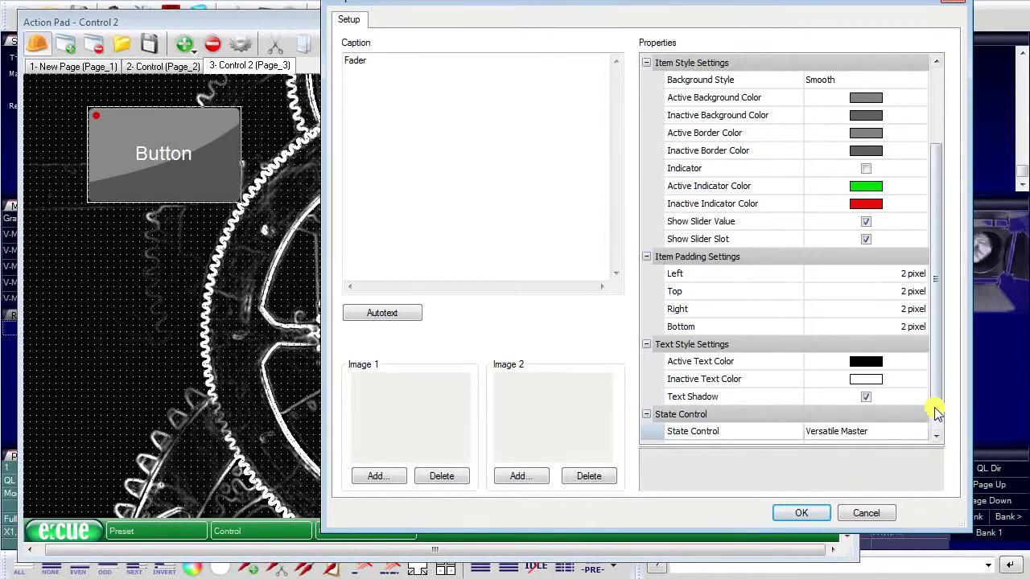
left_click(936, 435)
left_click(925, 433)
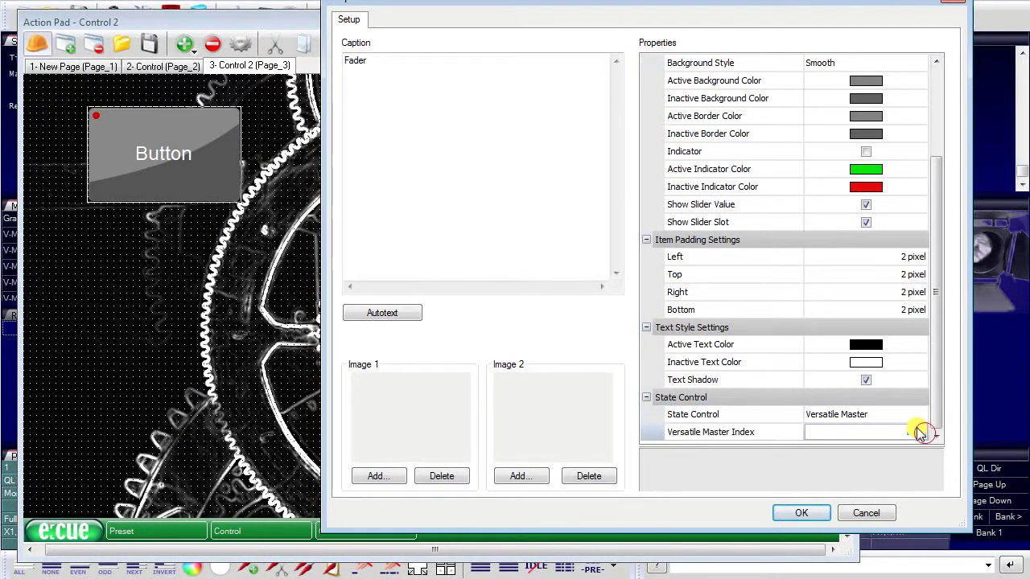
left_click(822, 513)
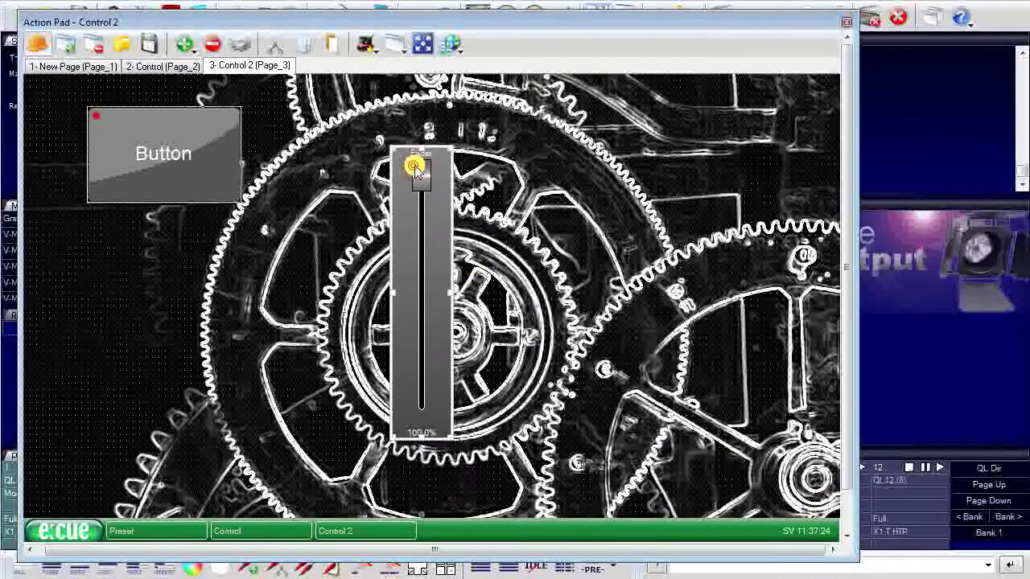
Assign button_60x32_blank_blue.png as the fader's Image 1 so it shows blue.
double_click(426, 179)
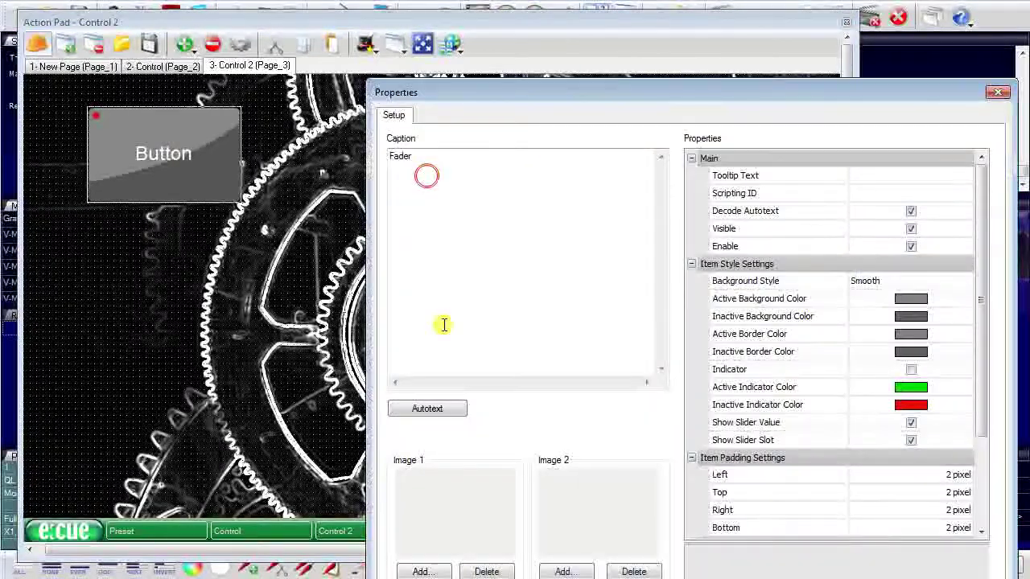
left_click_drag(678, 80, 631, 30)
left_click(405, 548)
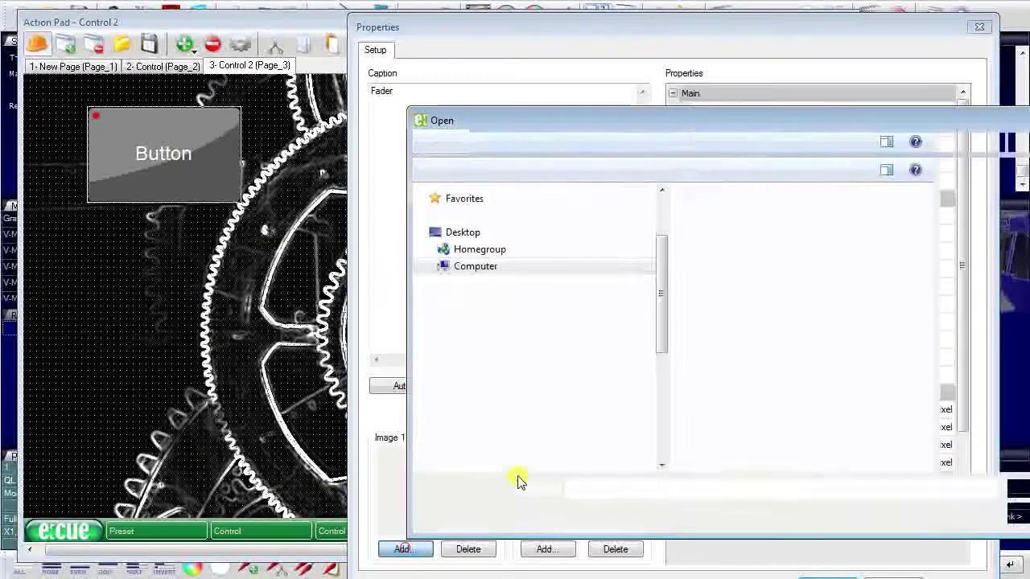
double_click(809, 251)
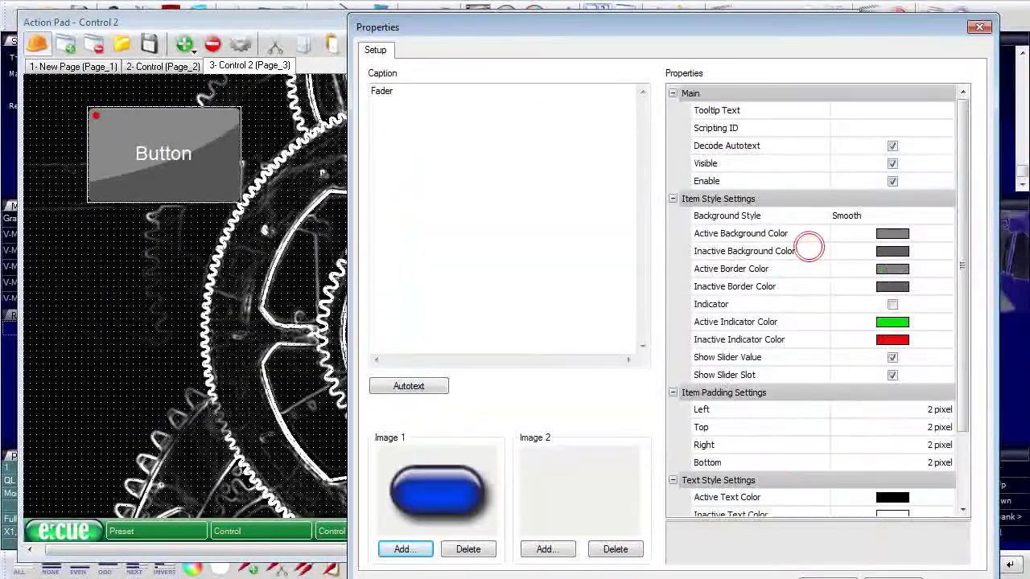
left_click(831, 574)
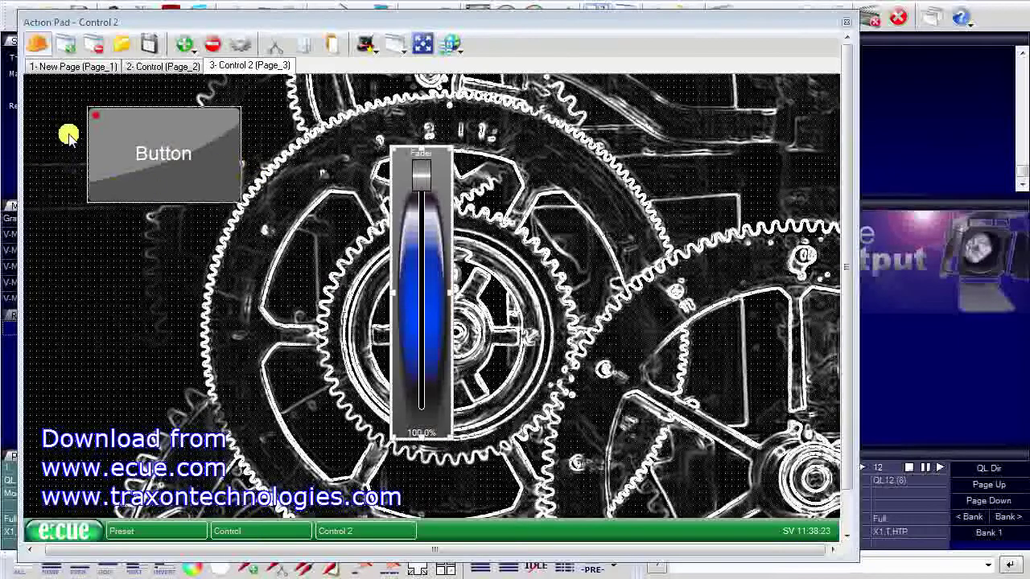
left_click(33, 47)
left_click(34, 47)
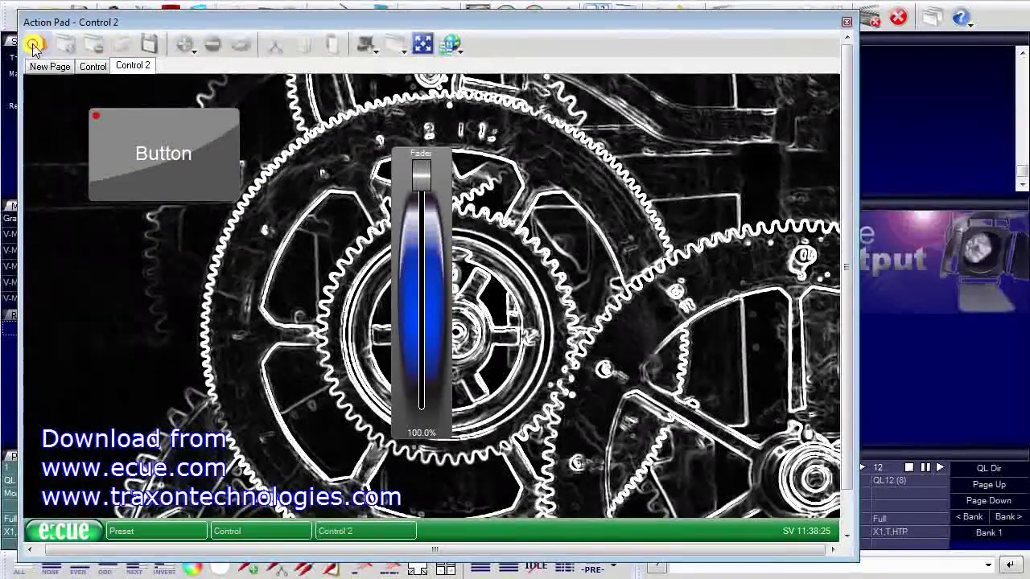
left_click(149, 531)
left_click(249, 531)
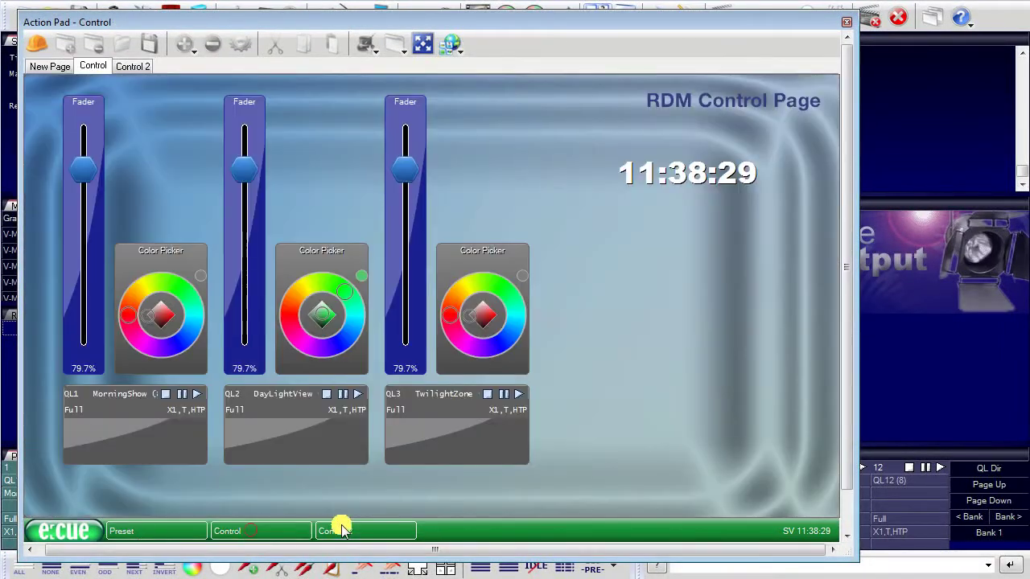
left_click(342, 527)
left_click(265, 528)
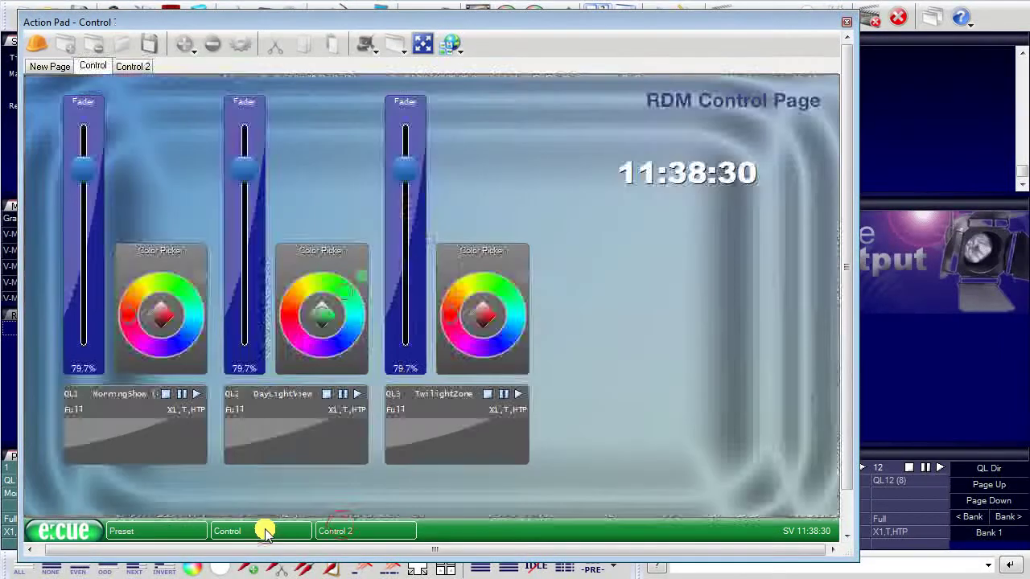
left_click(173, 528)
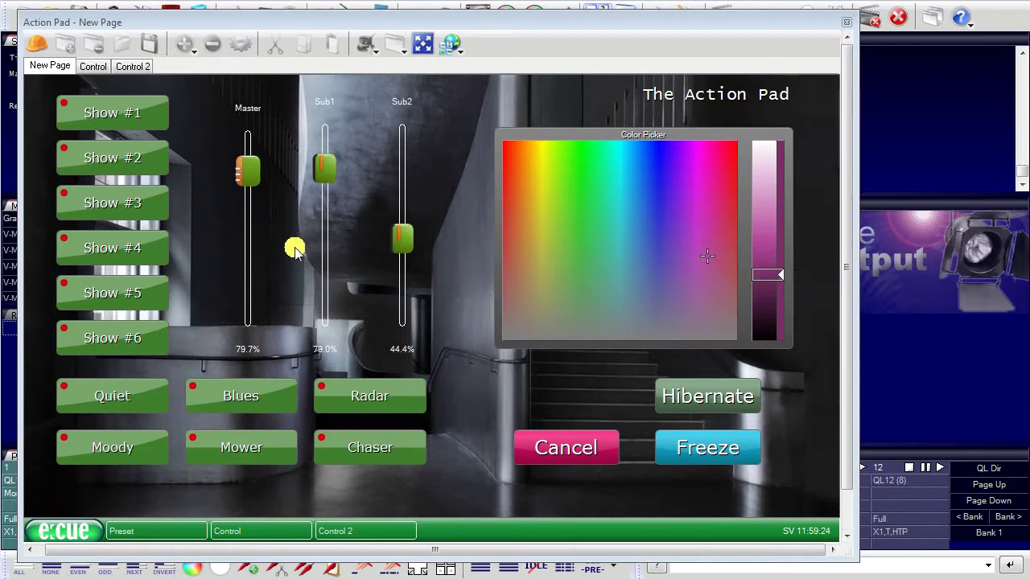
left_click(129, 68)
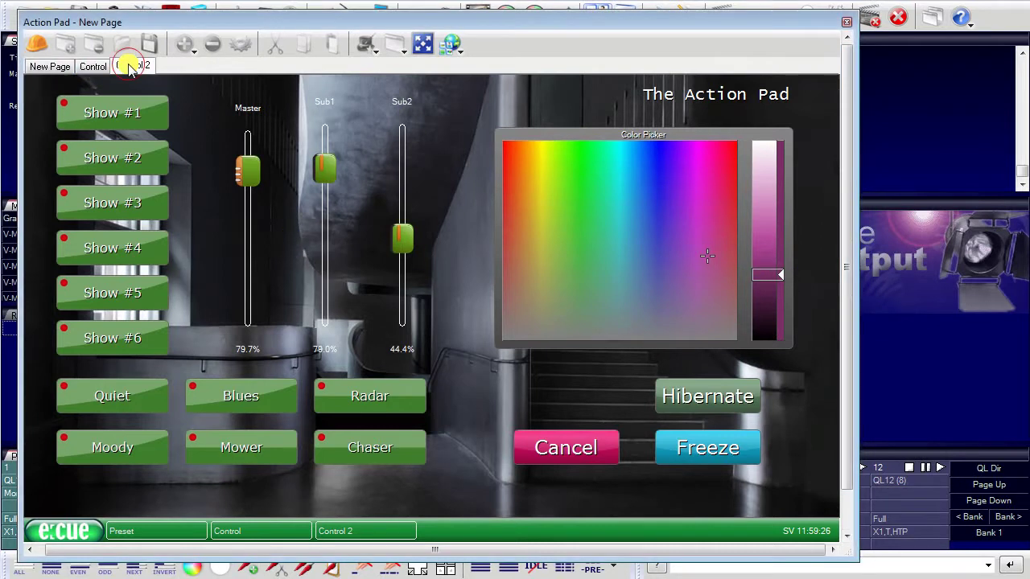
In page edit mode, insert a Text Display and position it below the button.
left_click(36, 48)
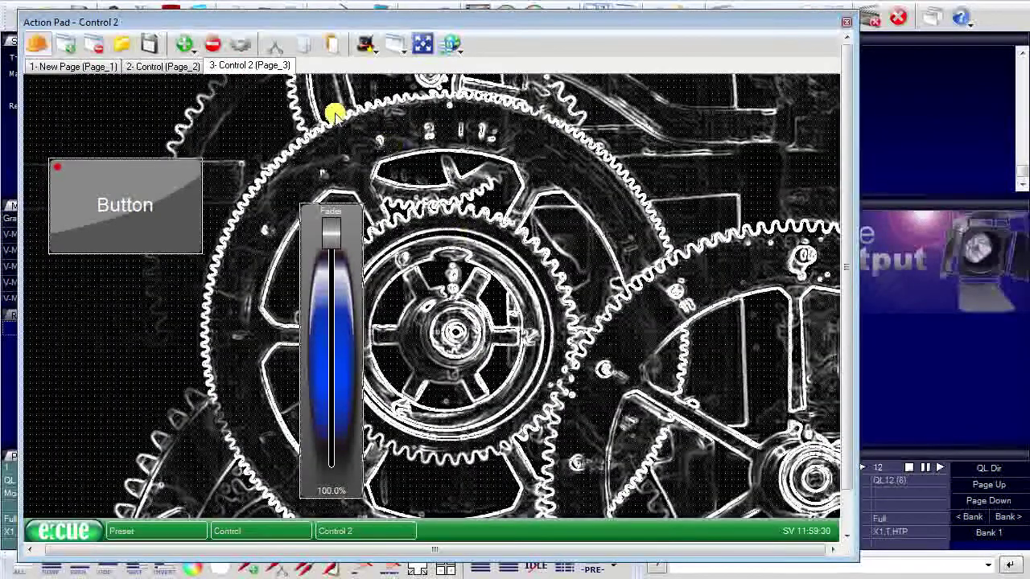
left_click(185, 45)
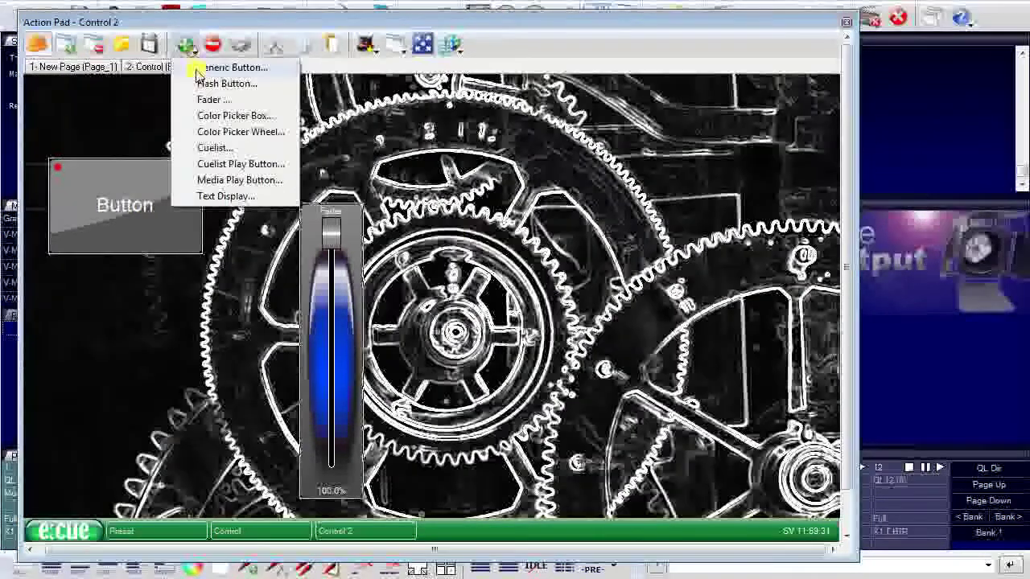
left_click(216, 188)
left_click_drag(439, 169, 581, 219)
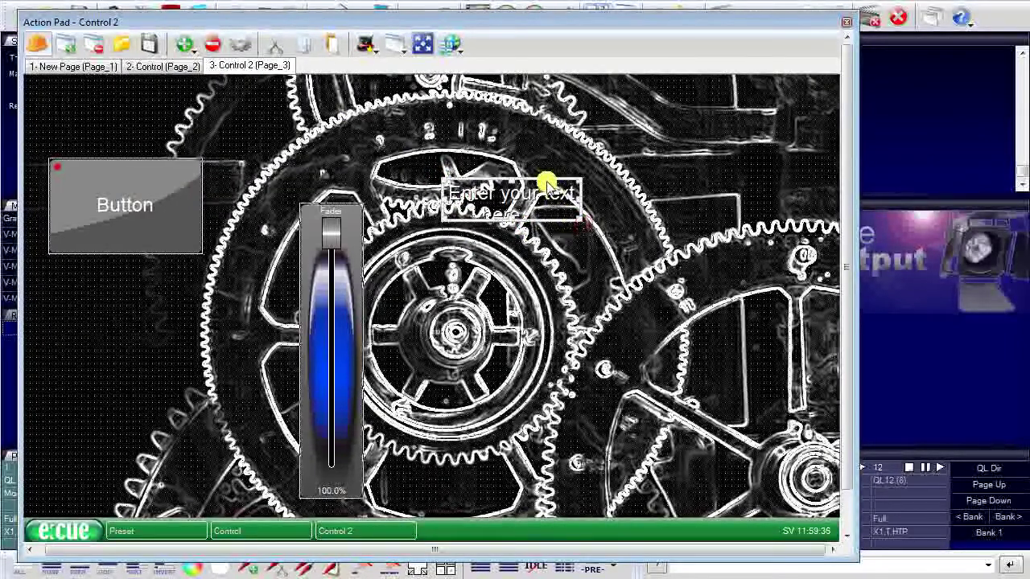
left_click_drag(546, 184, 153, 287)
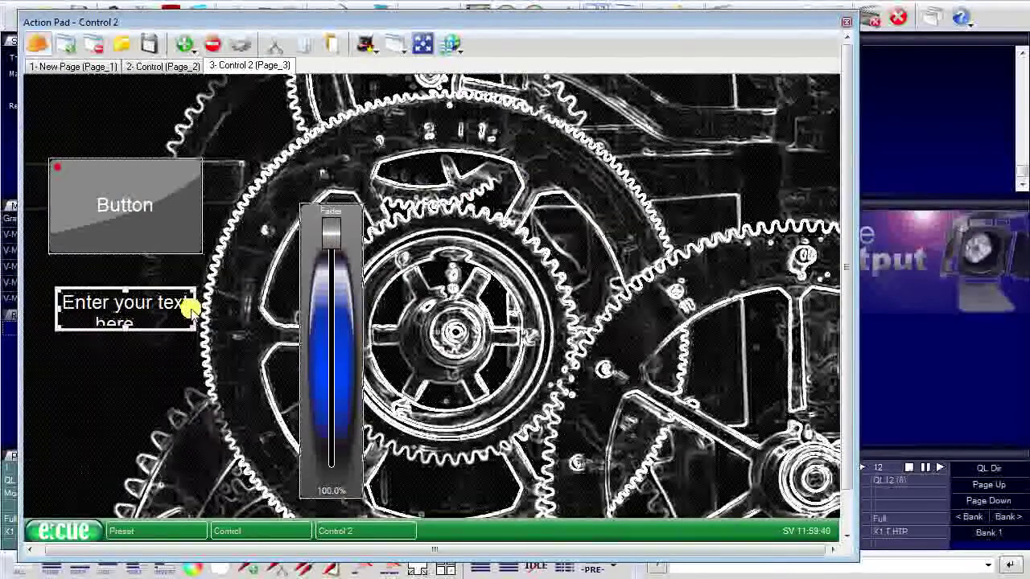
Replace the text display's caption with the <nicetime %X> autotext for a live clock.
double_click(115, 304)
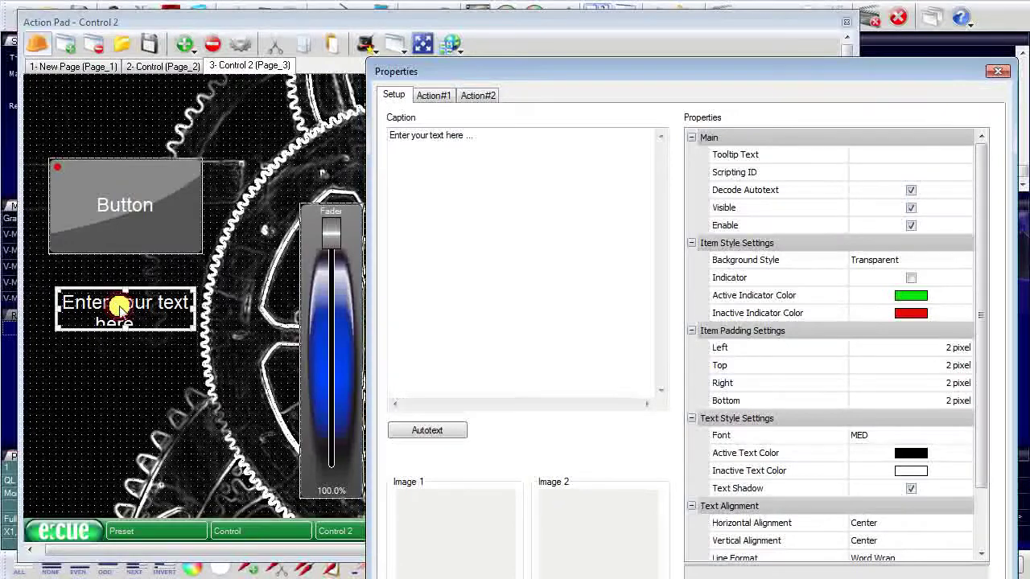
left_click_drag(527, 72, 510, 8)
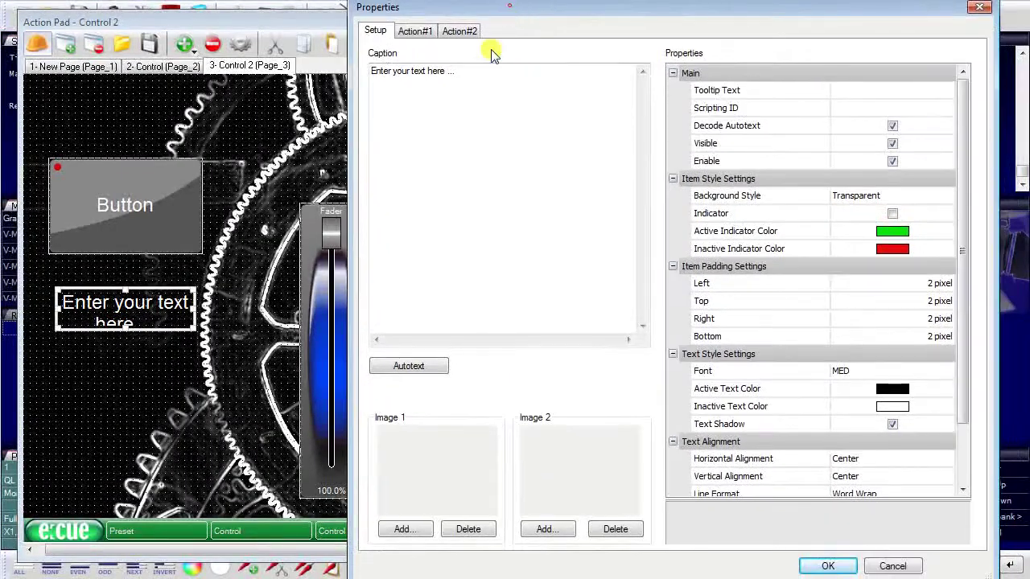
left_click_drag(468, 78, 313, 76)
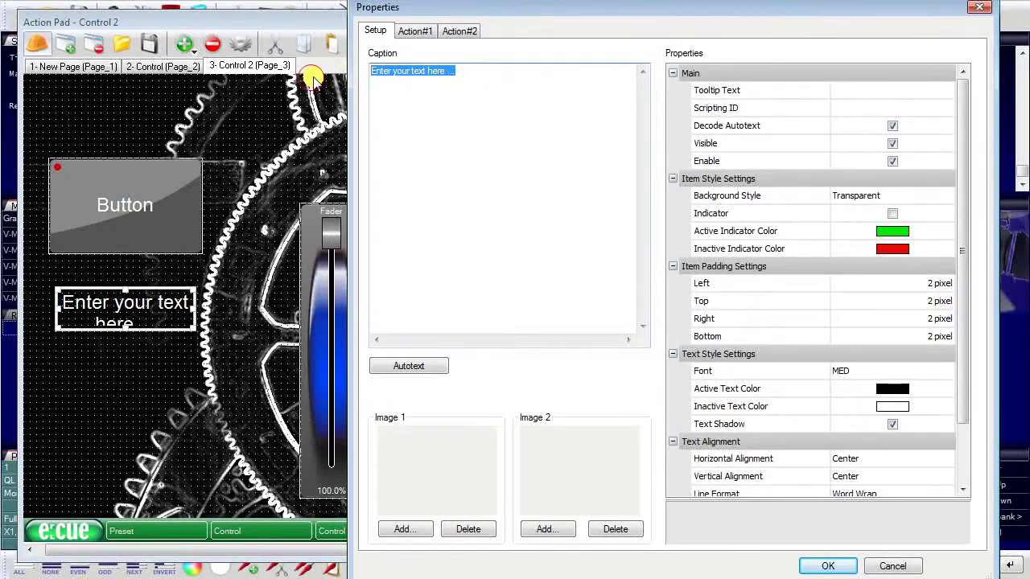
key("Delete")
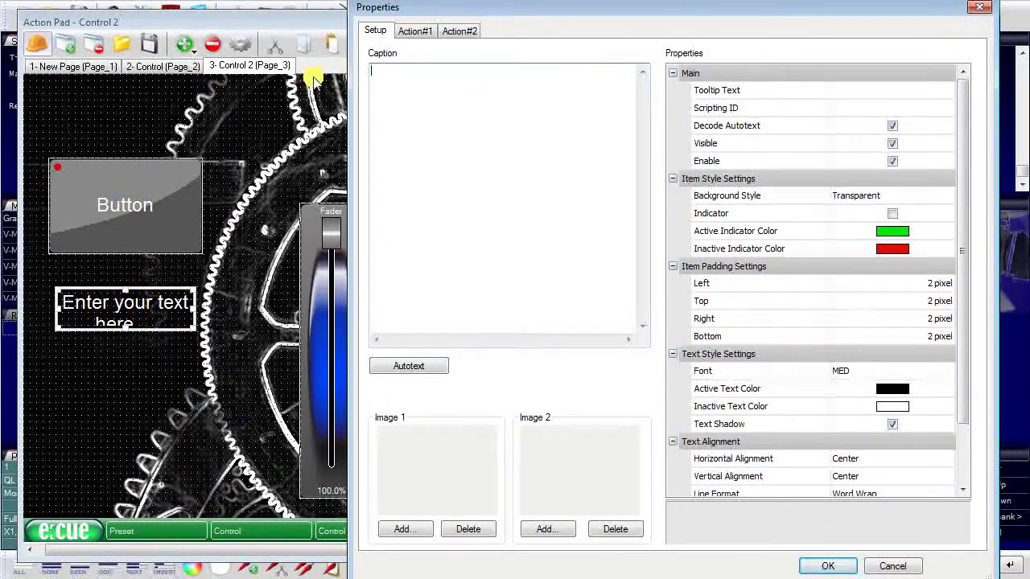
left_click(409, 366)
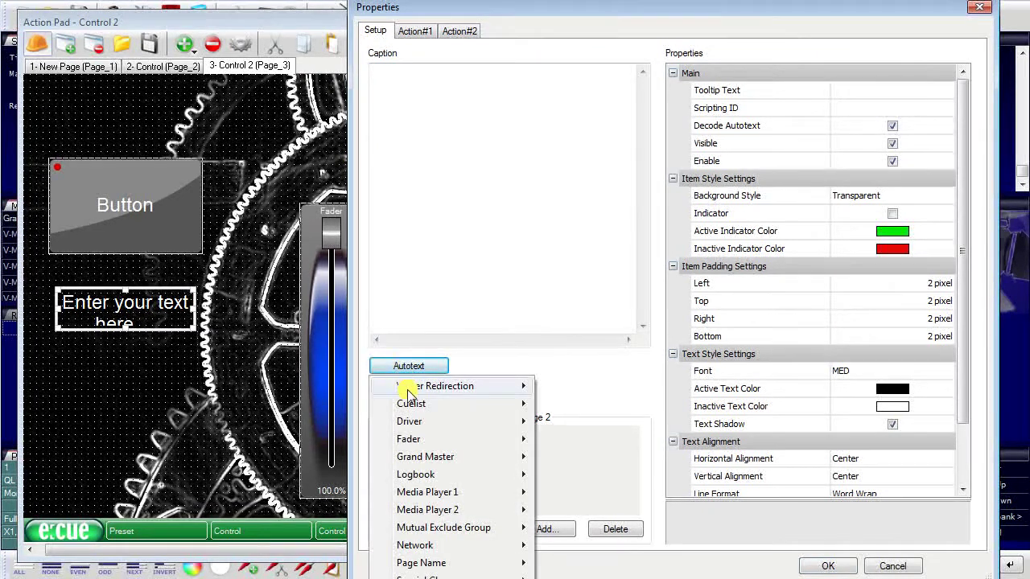
mouse_move(407, 423)
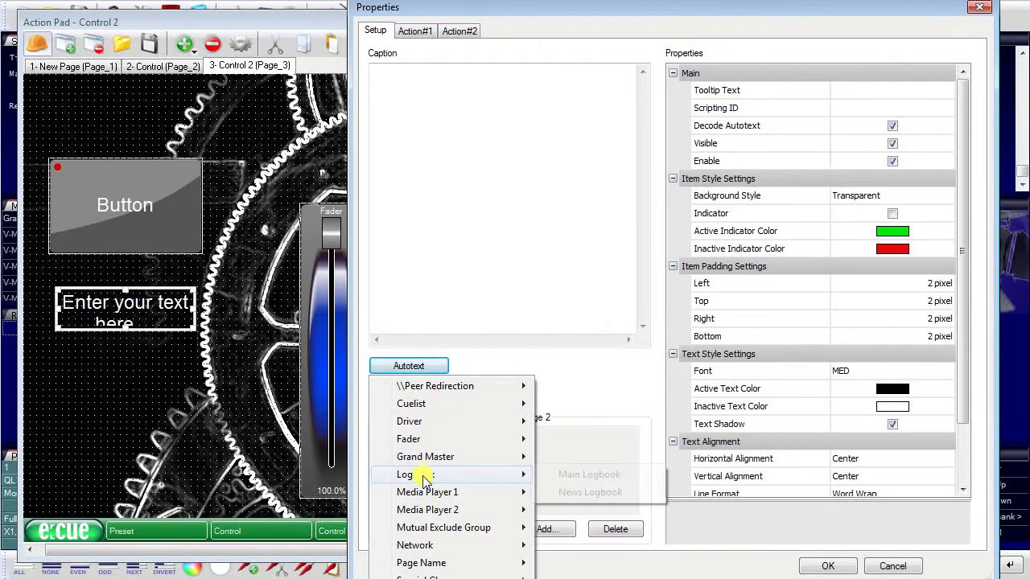
mouse_move(428, 494)
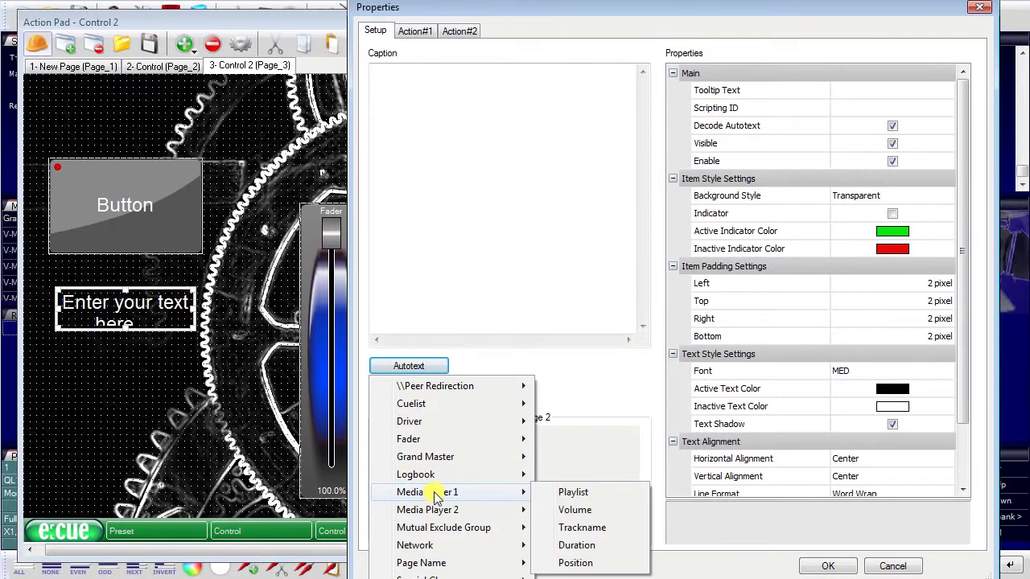
mouse_move(426, 576)
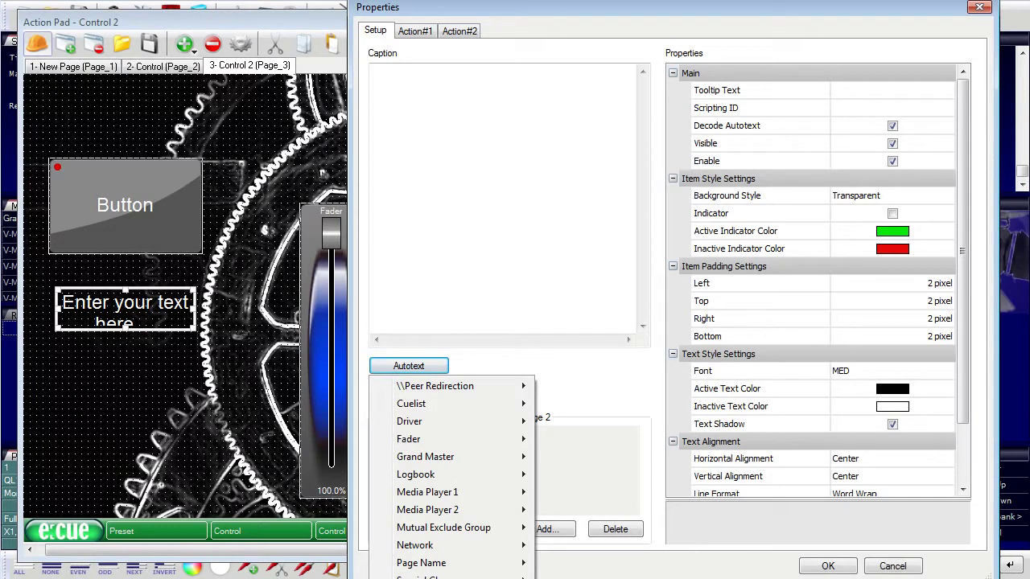
key("Return")
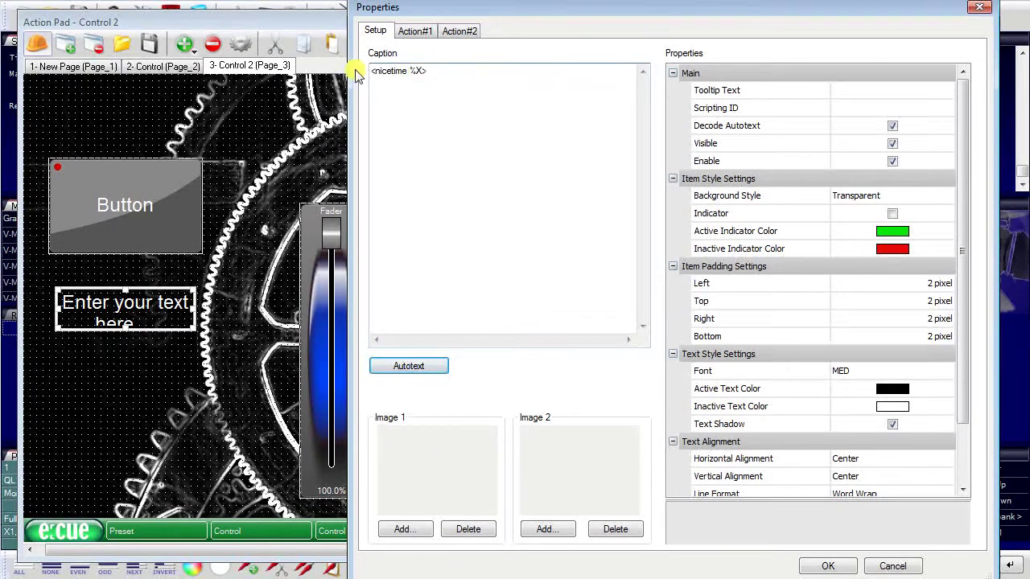
left_click(825, 567)
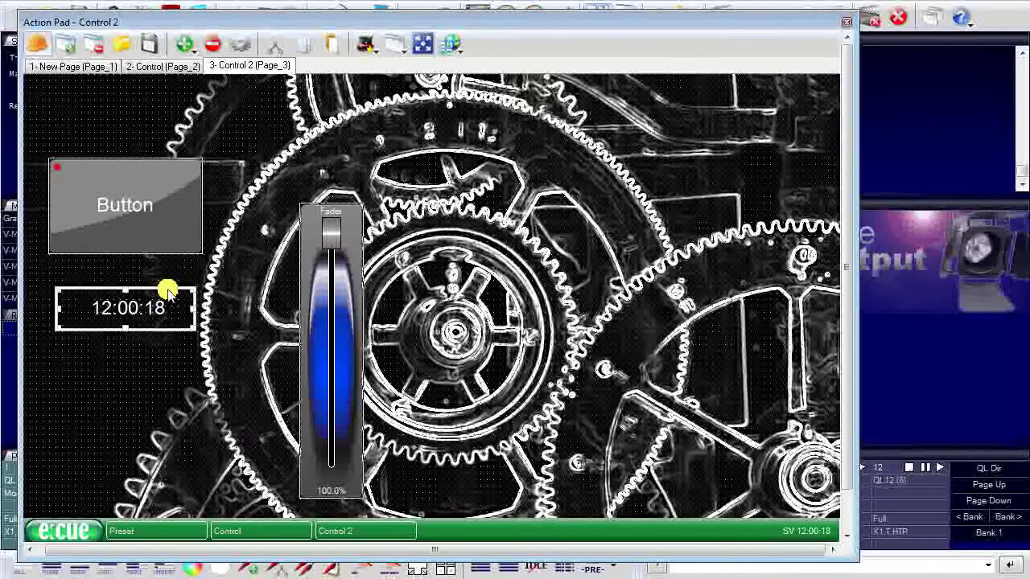
Exit edit mode, switch to the Preset page, and start Show #1 and Show #3.
left_click(36, 43)
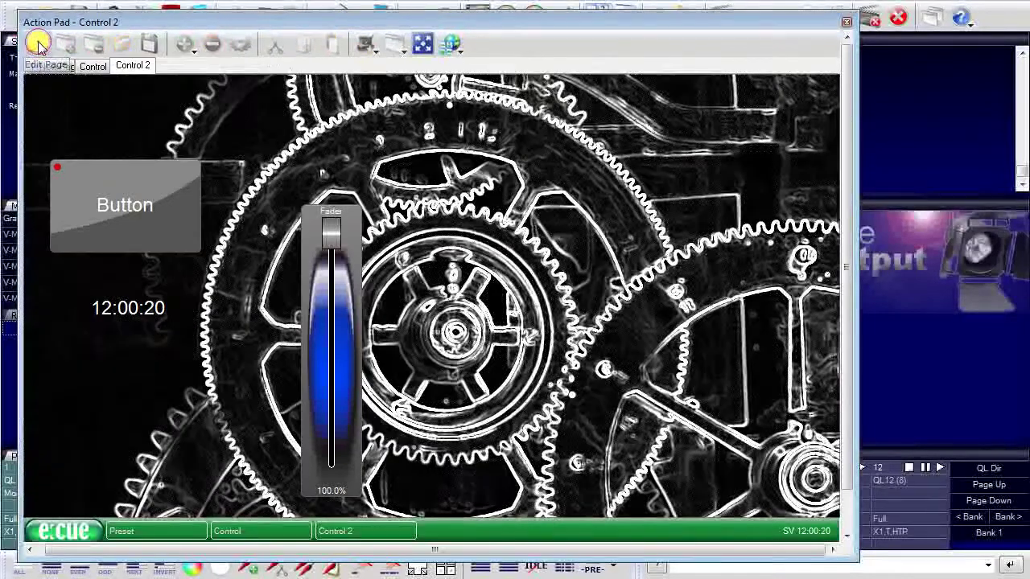
left_click(171, 528)
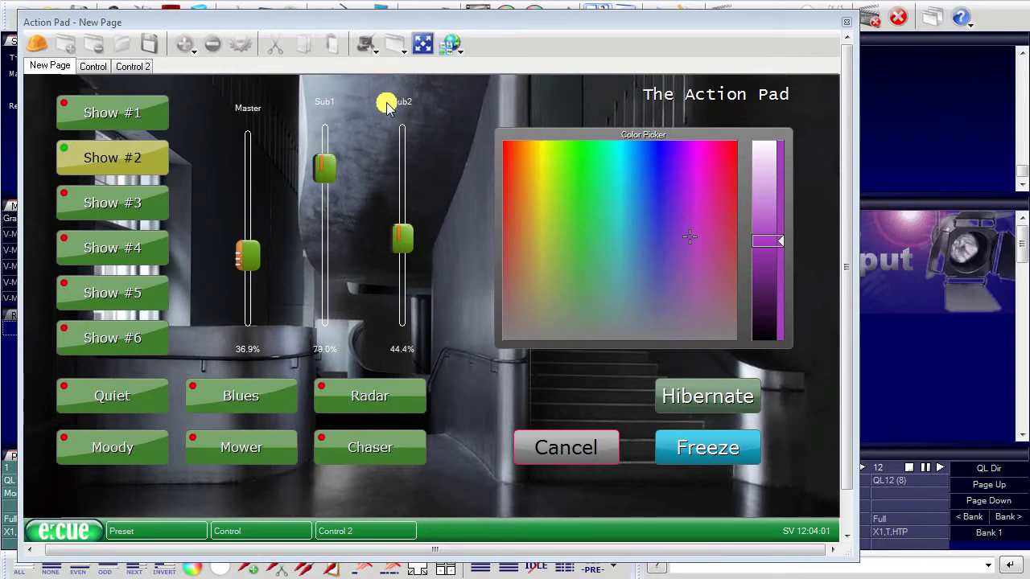
left_click(135, 113)
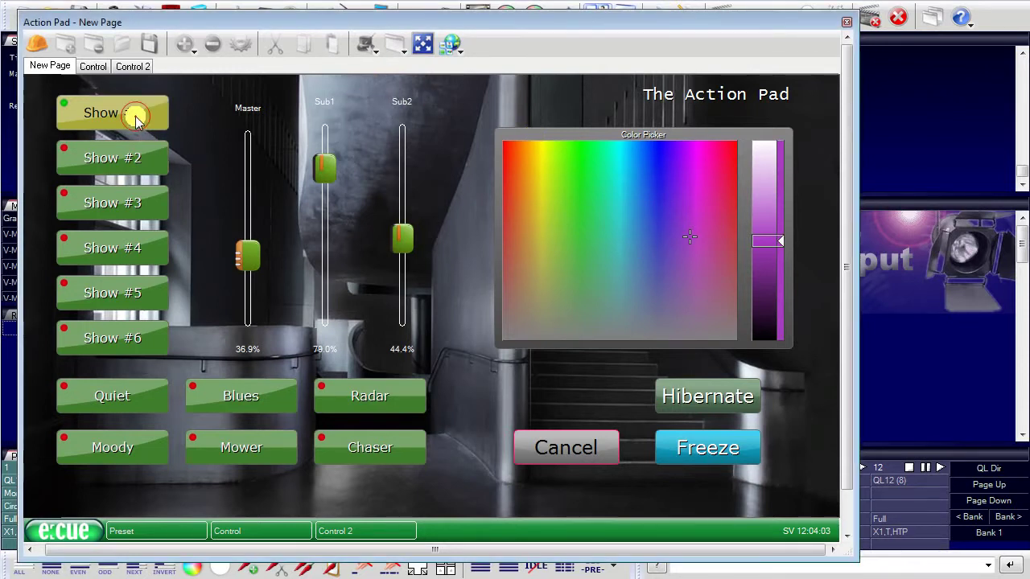
left_click(129, 202)
Raise Master to 73.3%, run Shows #6, #5 and #4, end on Quiet, and close the Action Pad.
left_click_drag(248, 256, 248, 183)
left_click(119, 338)
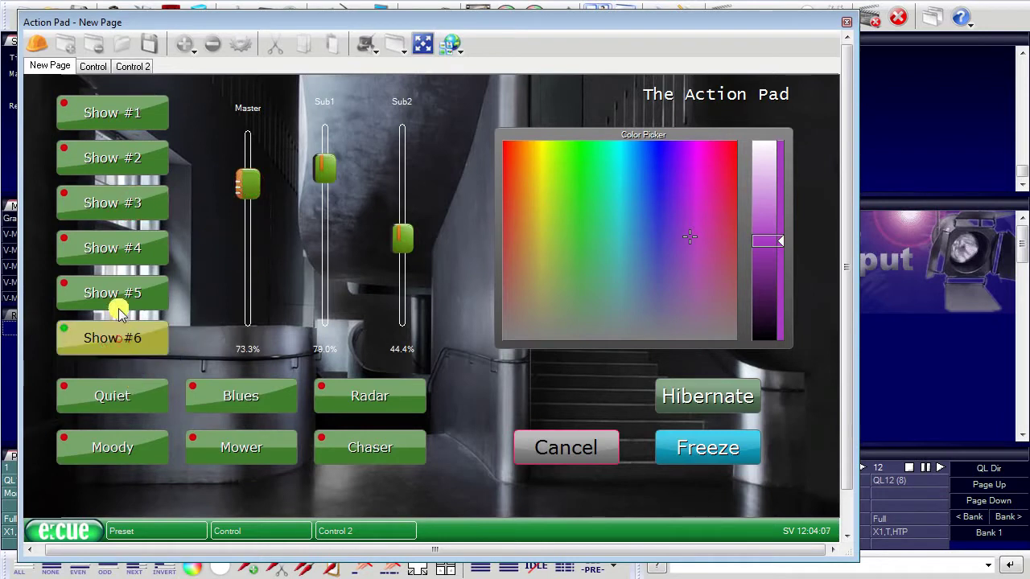
left_click(119, 293)
left_click(123, 249)
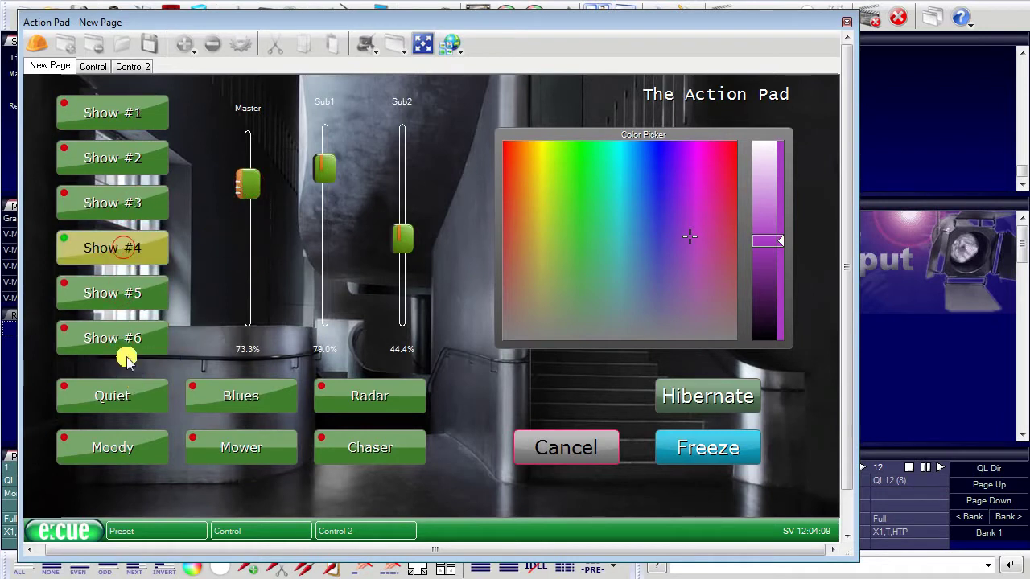
left_click(127, 398)
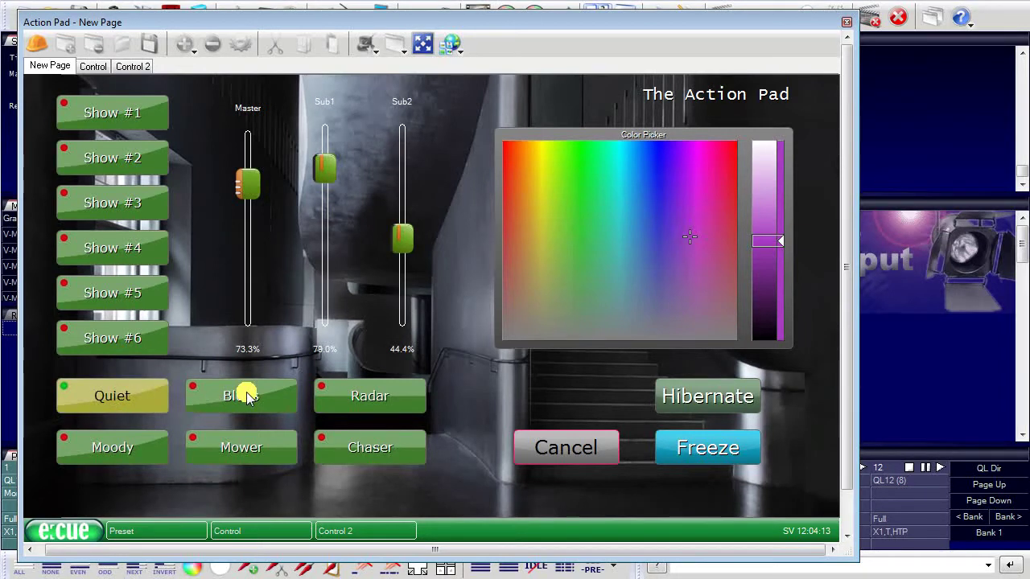
left_click(847, 21)
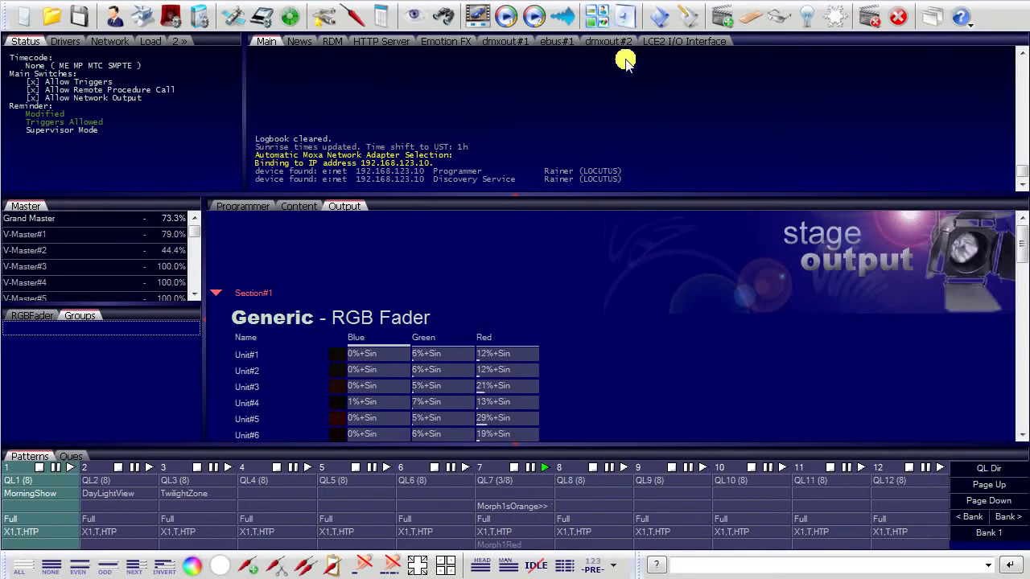
Reopen the Action Pad window from the main toolbar (Ctrl+F2).
left_click(593, 18)
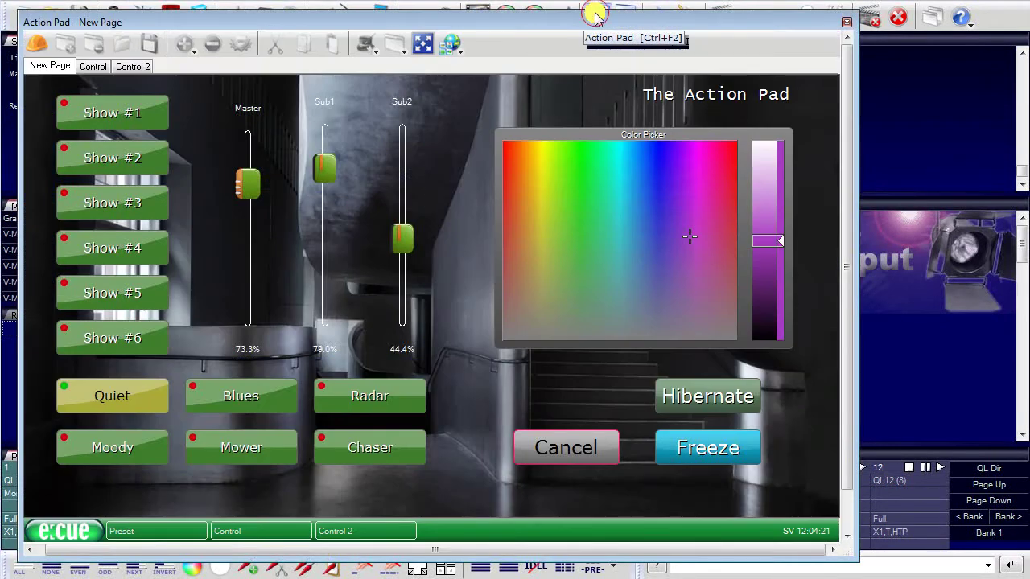